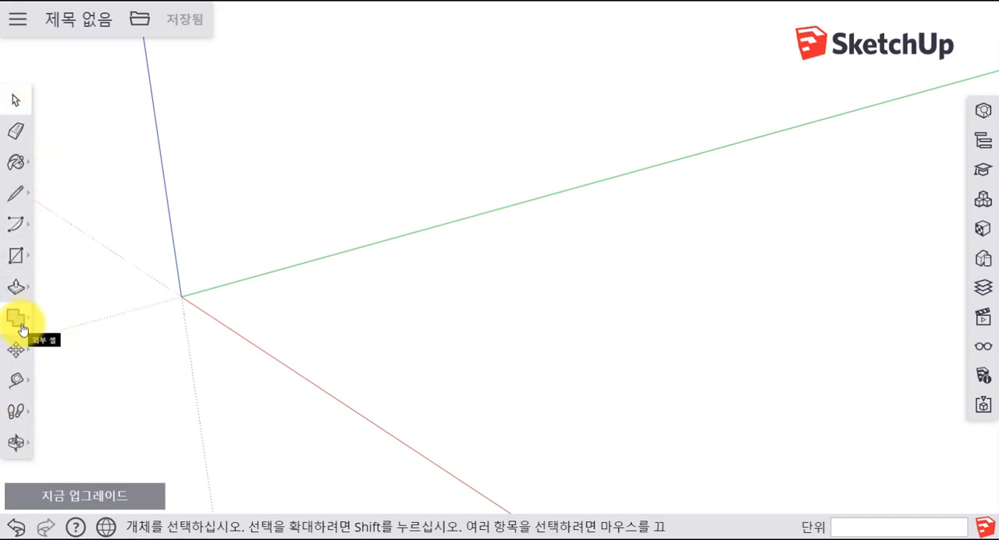
- Draw a ground rectangle about 548 by 943 mm and push/pull it up about 454 mm into a box
click(19, 325)
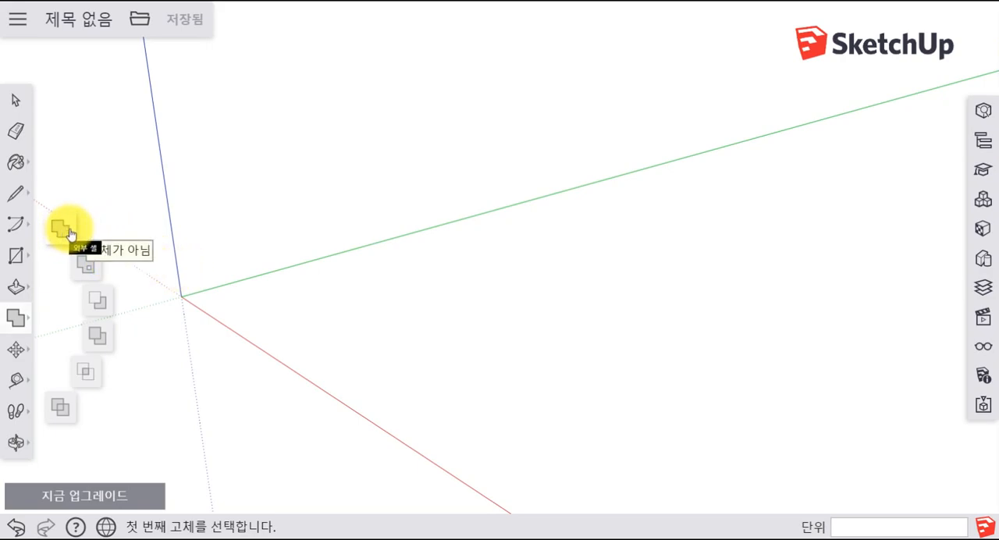
key(r)
click(430, 304)
click(613, 288)
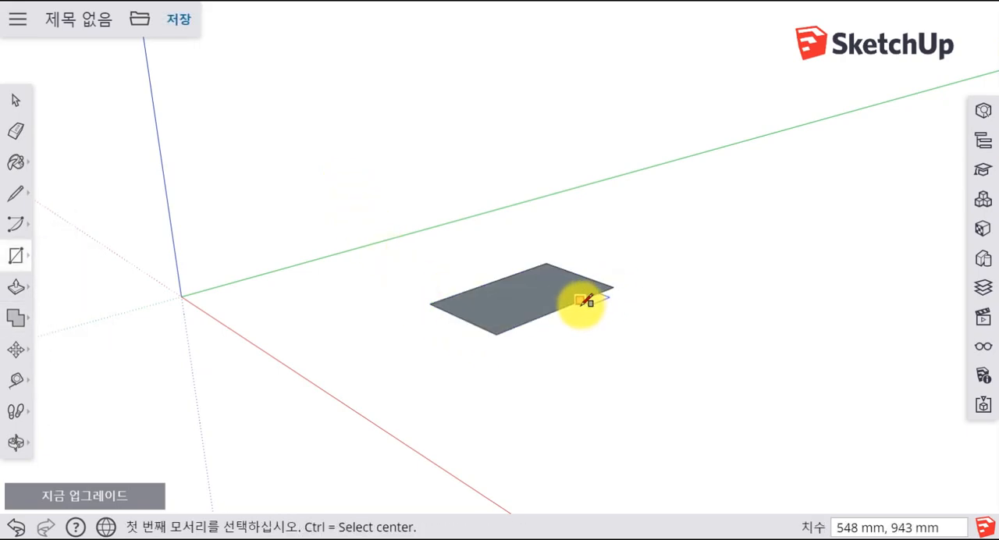
key(p)
click(551, 289)
click(555, 216)
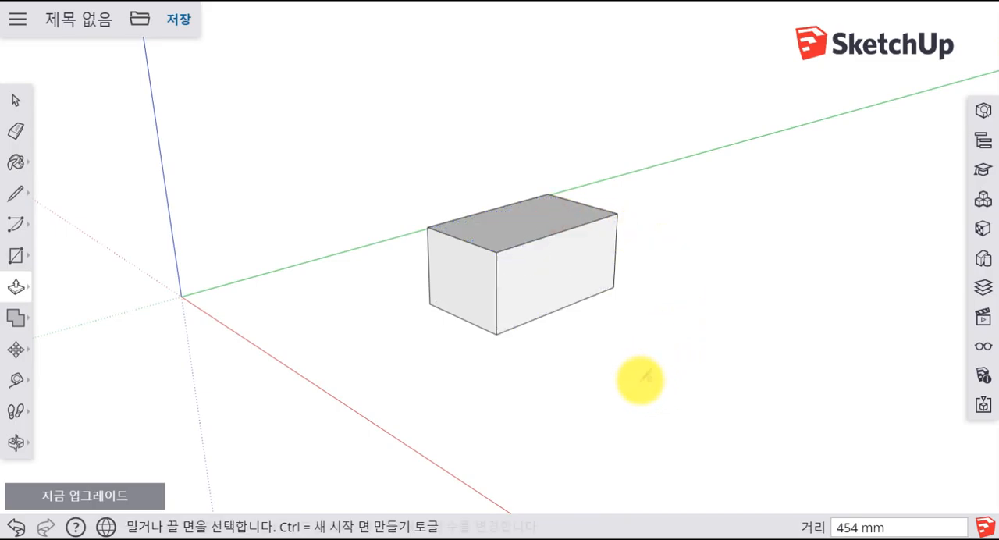
- Draw a circle on the ground beside the box and push/pull it up into a cylinder slightly shorter than the box
key(c)
click(633, 367)
click(672, 364)
key(p)
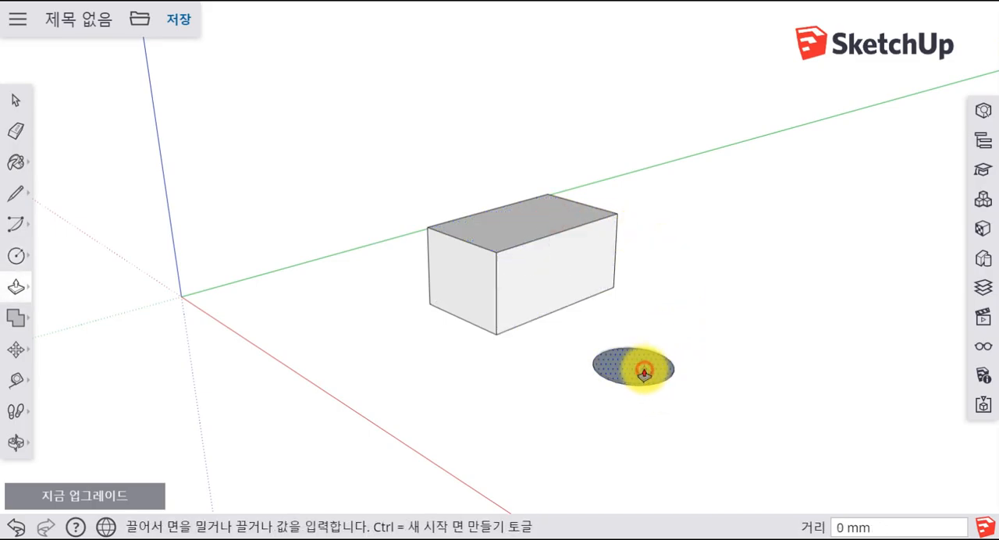
click(644, 374)
click(644, 328)
key(space)
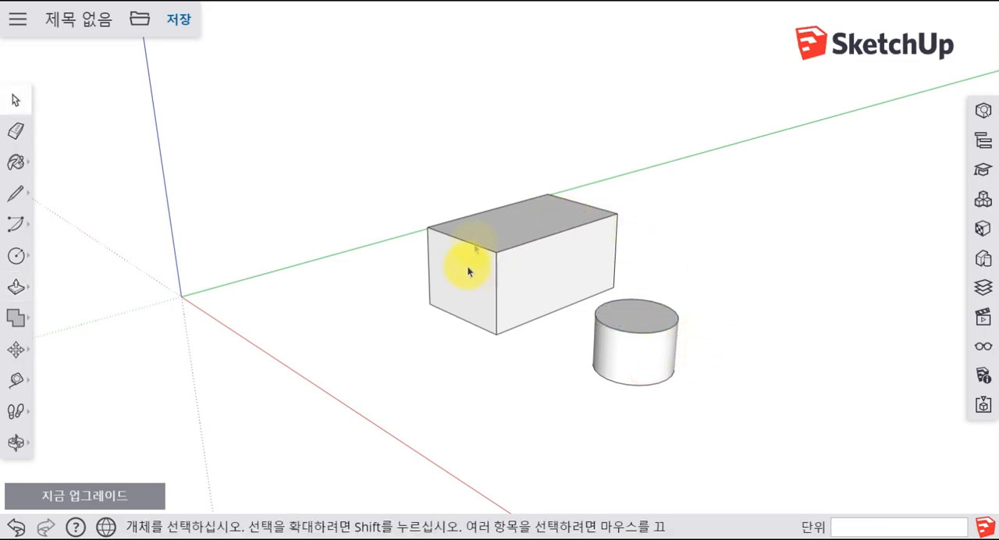
- Select all connected faces and edges of the box and make them a group
click(500, 236)
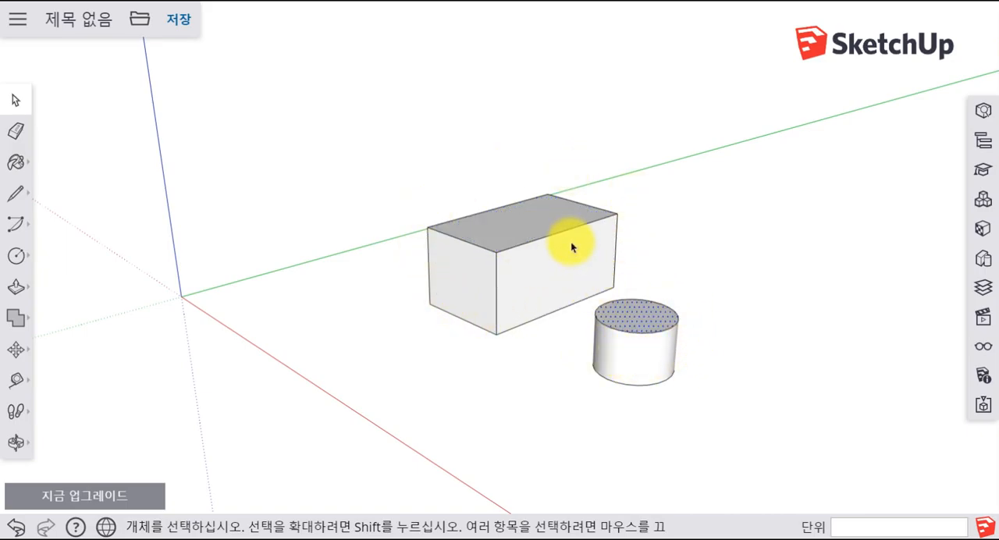
triple_click(520, 218)
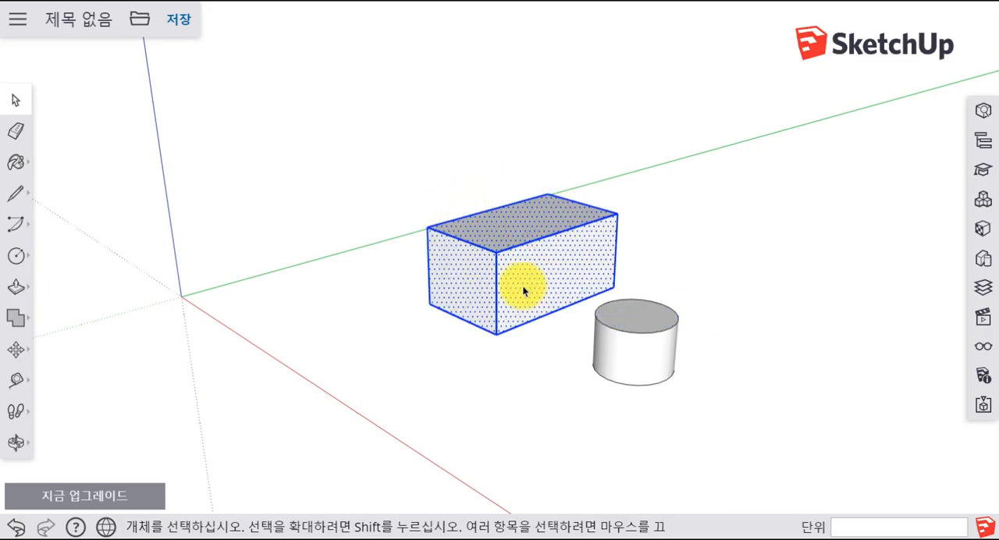
right_click(514, 227)
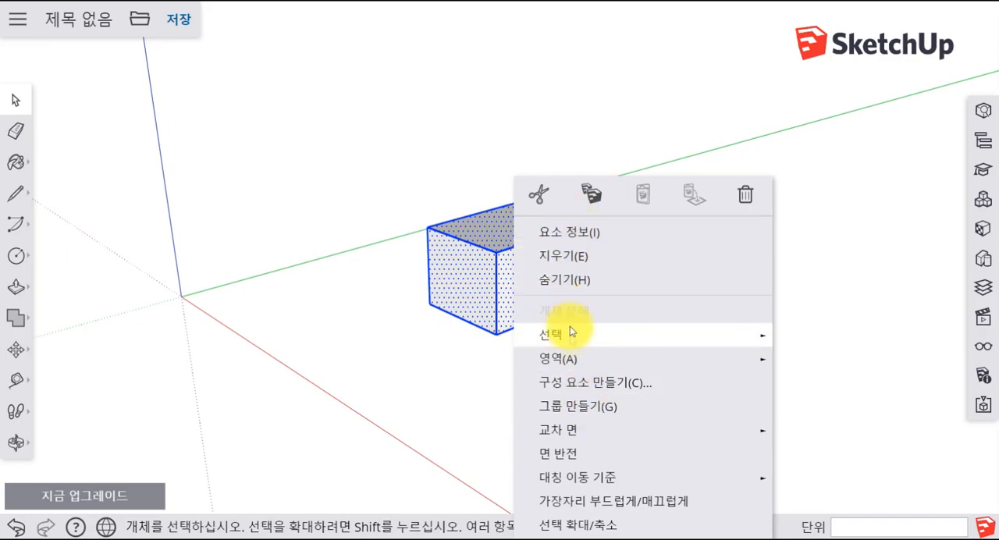
click(579, 405)
click(501, 377)
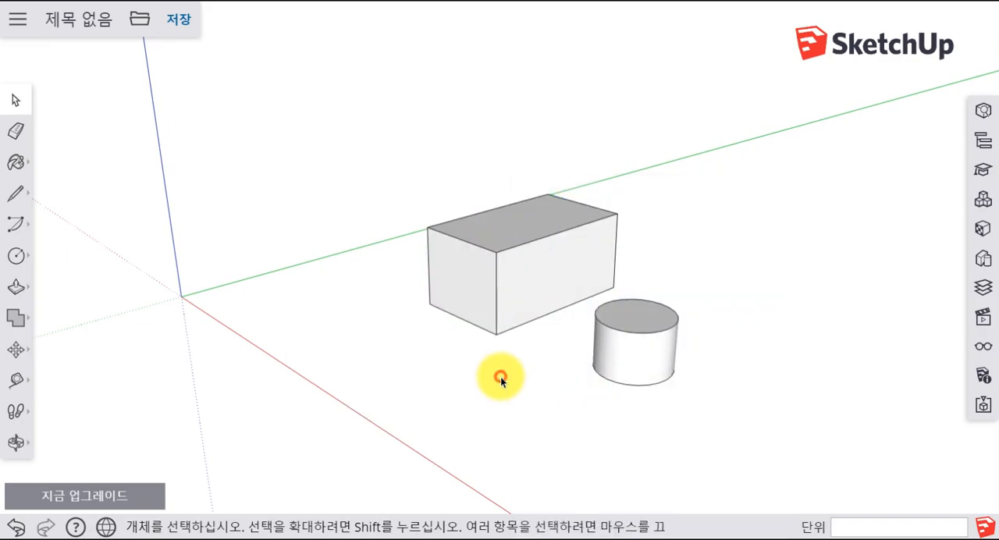
- Select the box group and check its type and volume in the entity information
click(554, 251)
middle_drag(575, 261, 477, 257)
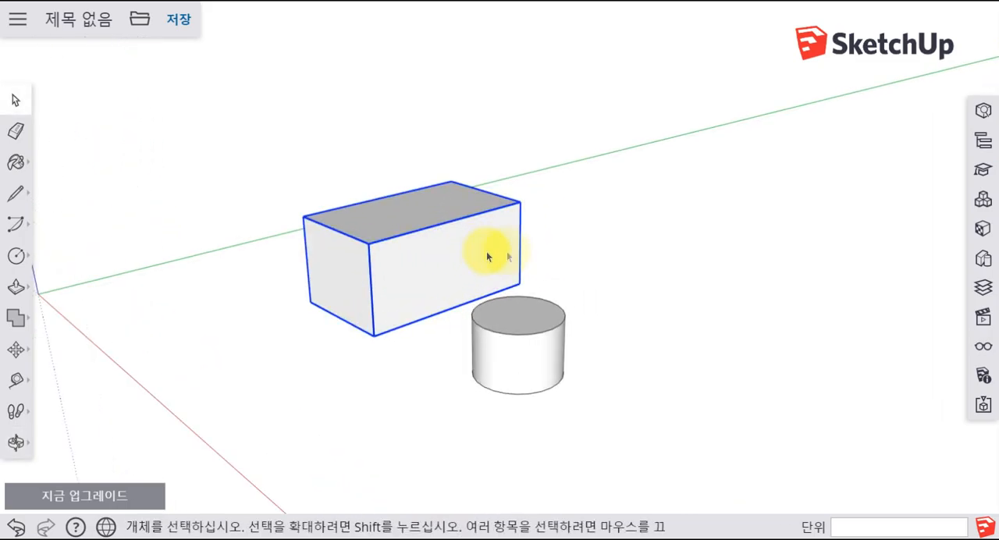
click(984, 112)
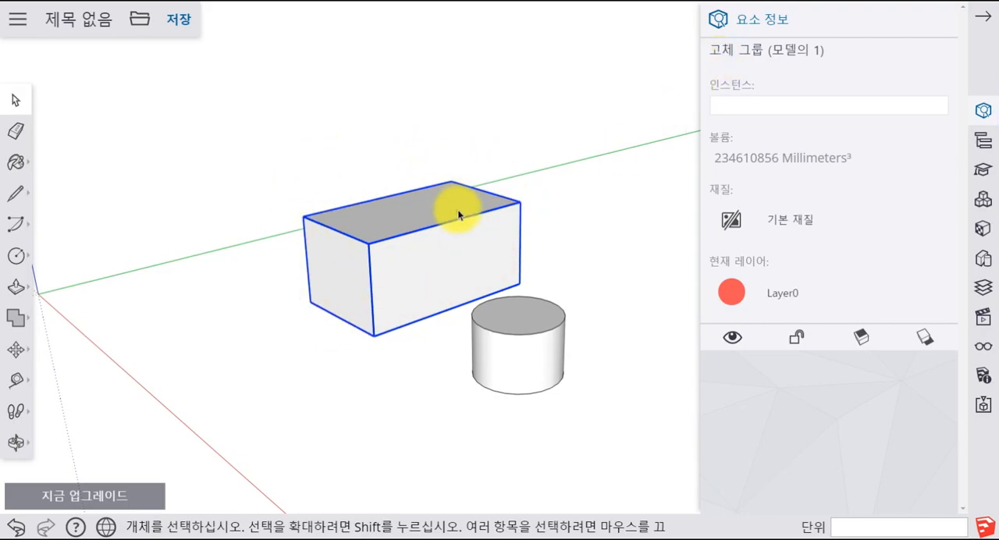
click(552, 199)
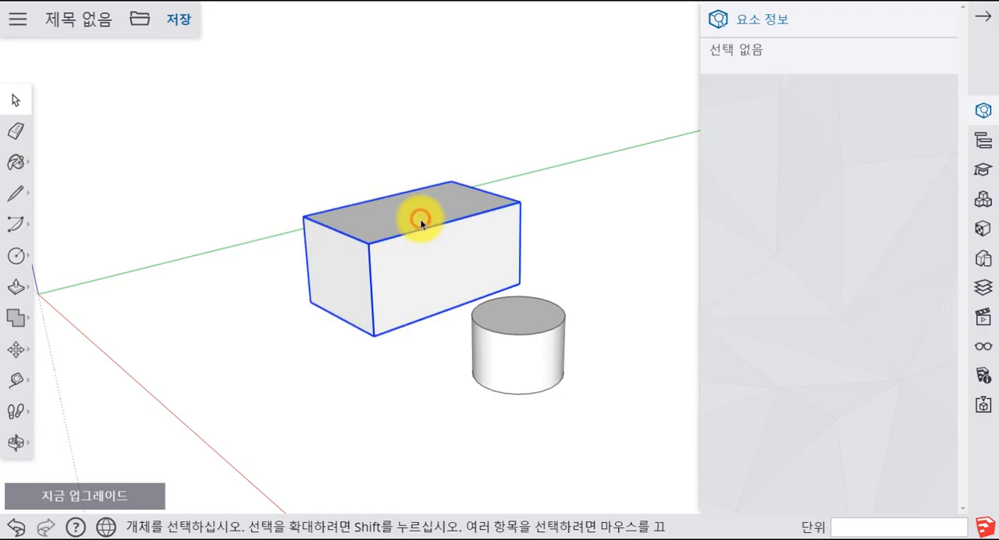
- Explode the box group and pick individual faces and edges to check that they are separate entities
right_click(420, 218)
click(473, 323)
click(597, 194)
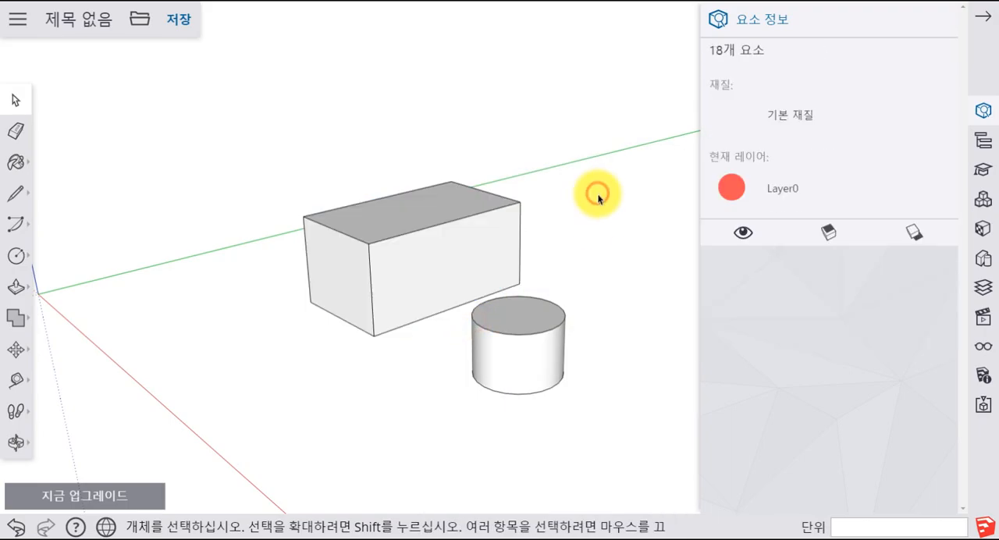
click(446, 234)
click(457, 206)
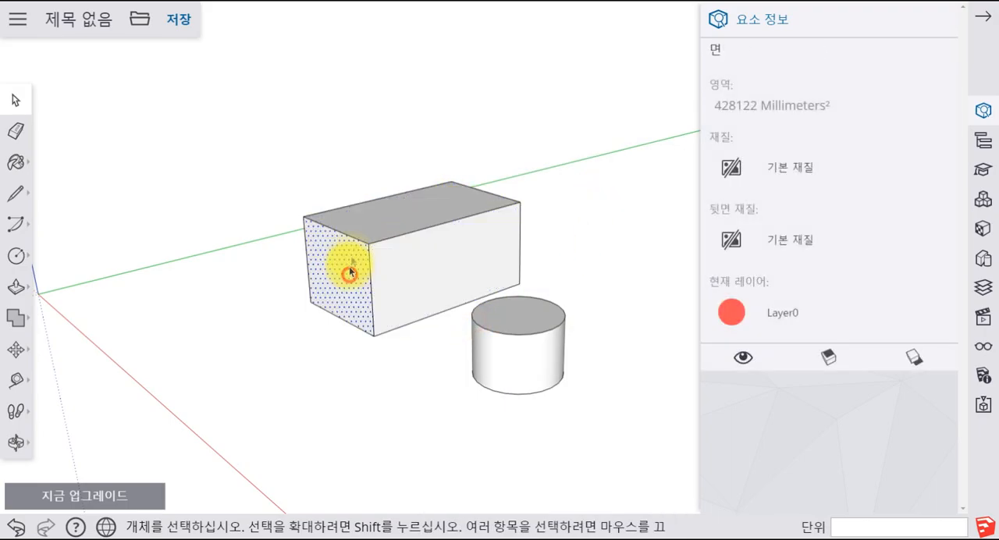
click(365, 225)
click(435, 225)
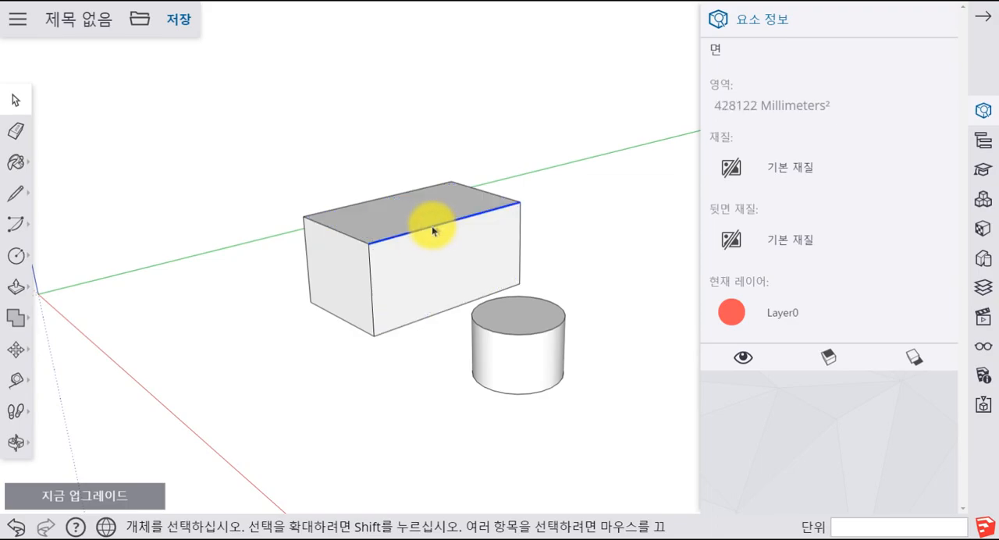
- Regroup all of the box's faces and edges and check the group's entity information
triple_click(392, 218)
right_click(393, 217)
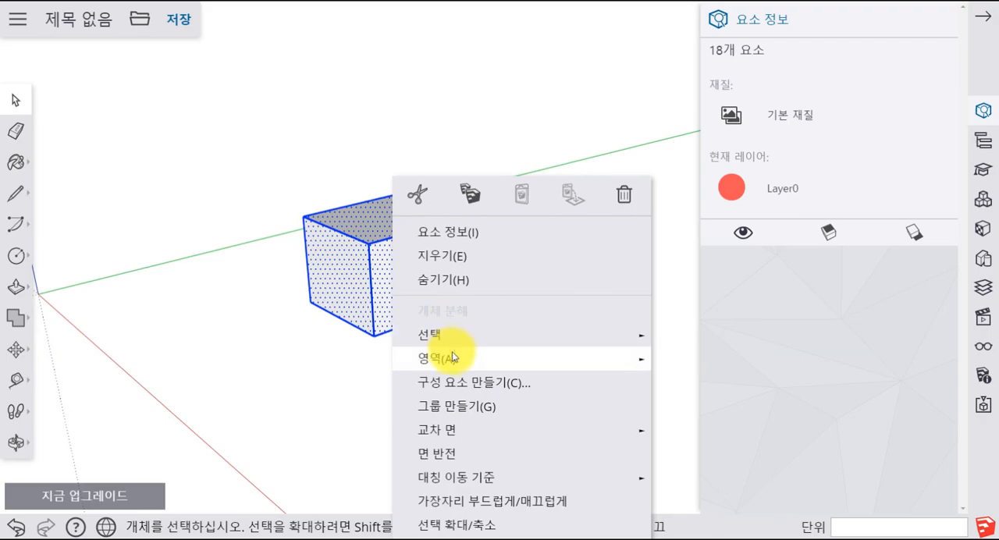
click(457, 414)
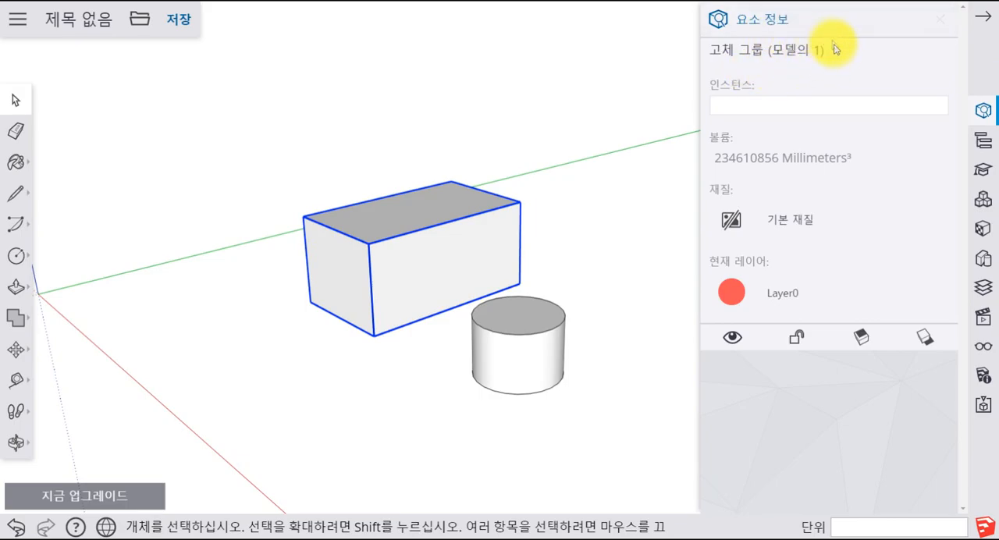
click(627, 213)
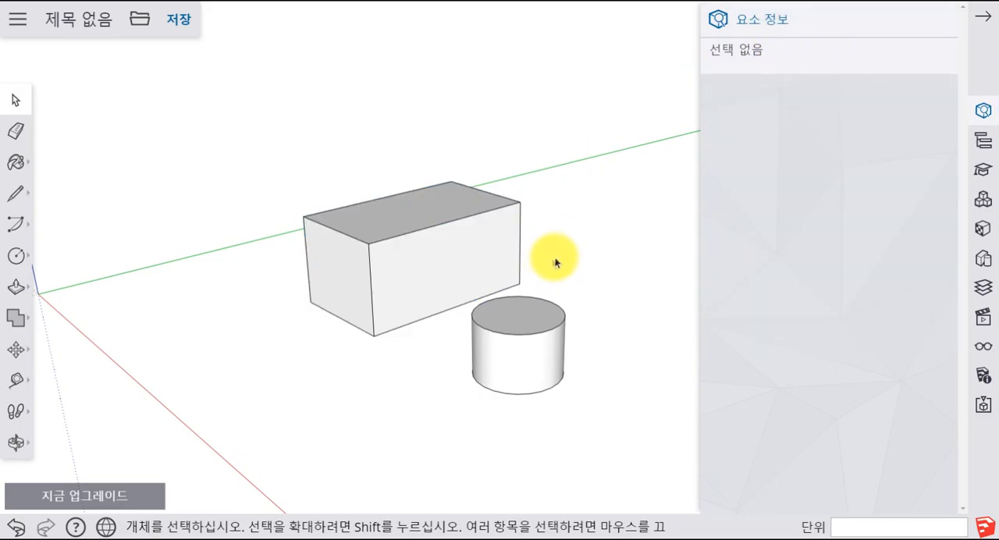
- Examine the closed box group from several angles, and explode it into loose geometry
click(392, 276)
middle_drag(393, 276, 290, 467)
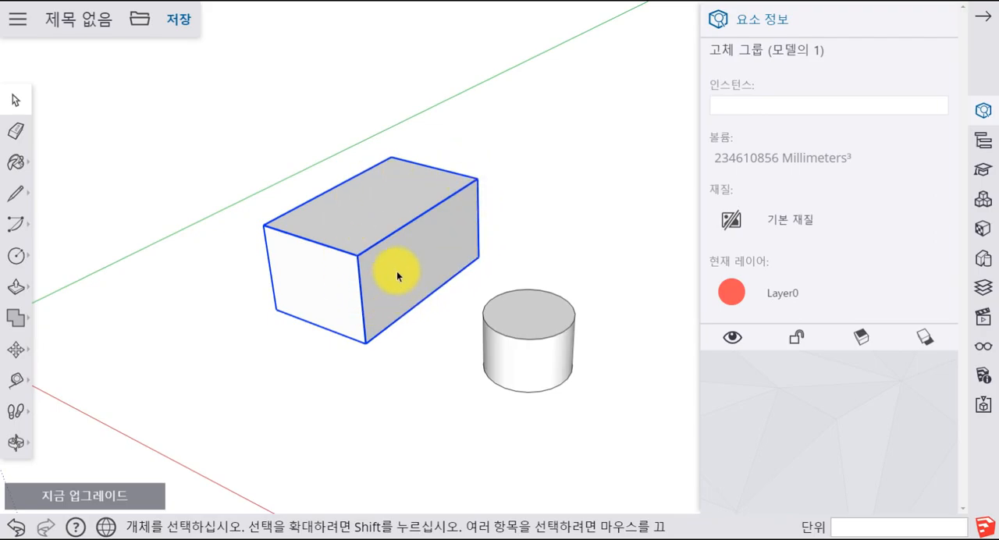
mouse_move(401, 312)
middle_down()
mouse_move(414, 184)
mouse_move(413, 301)
middle_up()
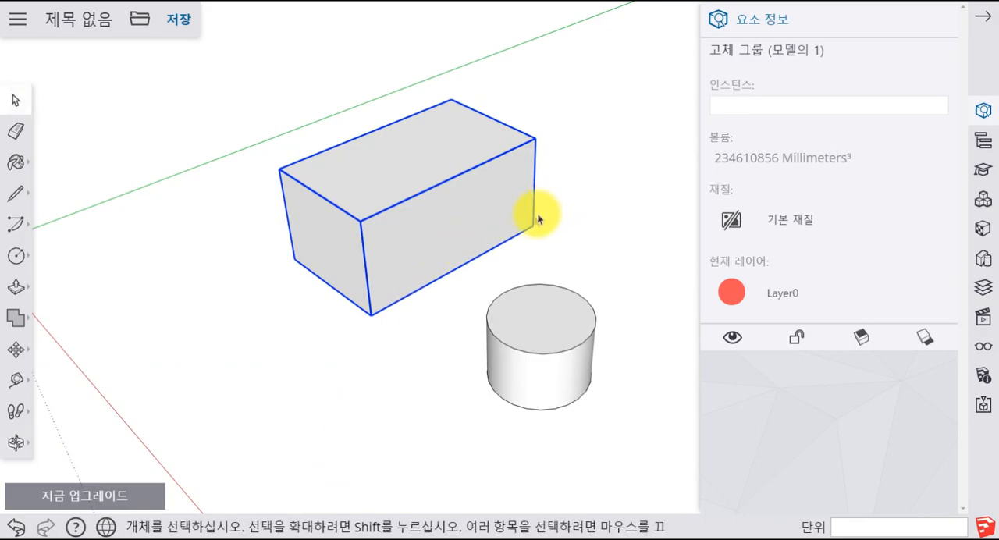
scroll(453, 261, up, 2)
scroll(452, 261, down, 3)
middle_drag(580, 212, 401, 221)
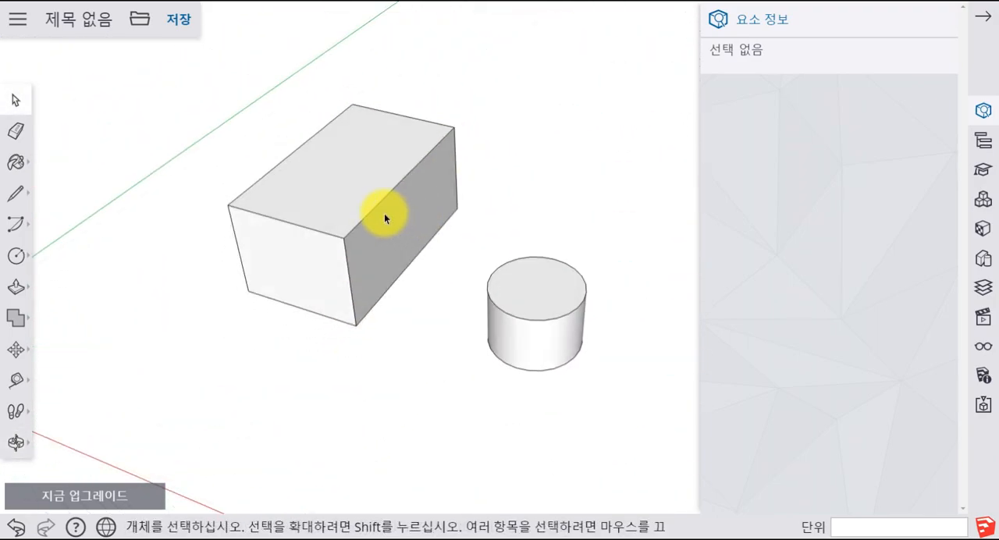
click(368, 187)
right_click(365, 201)
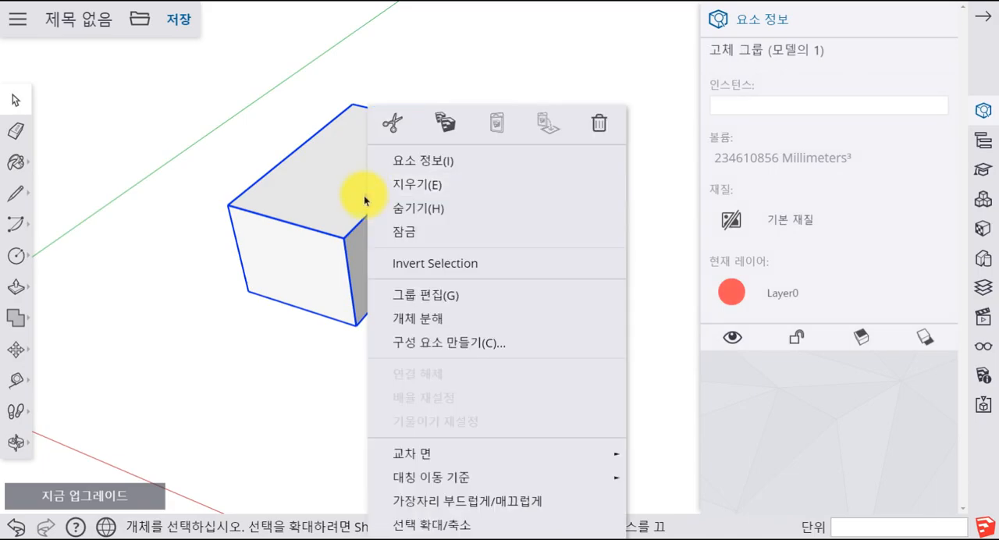
click(408, 314)
click(318, 323)
- Delete the box's top face and look inside the open box
click(351, 186)
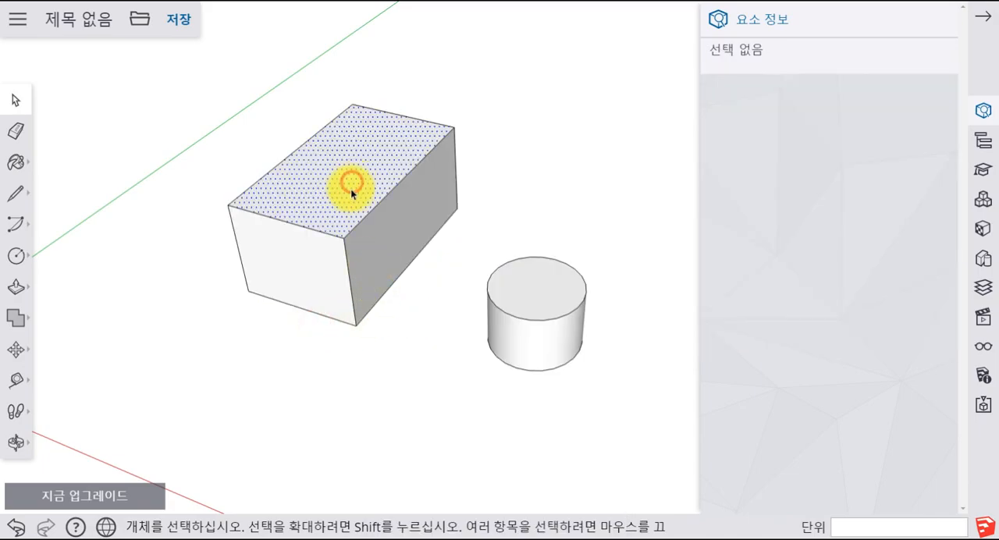
key(Delete)
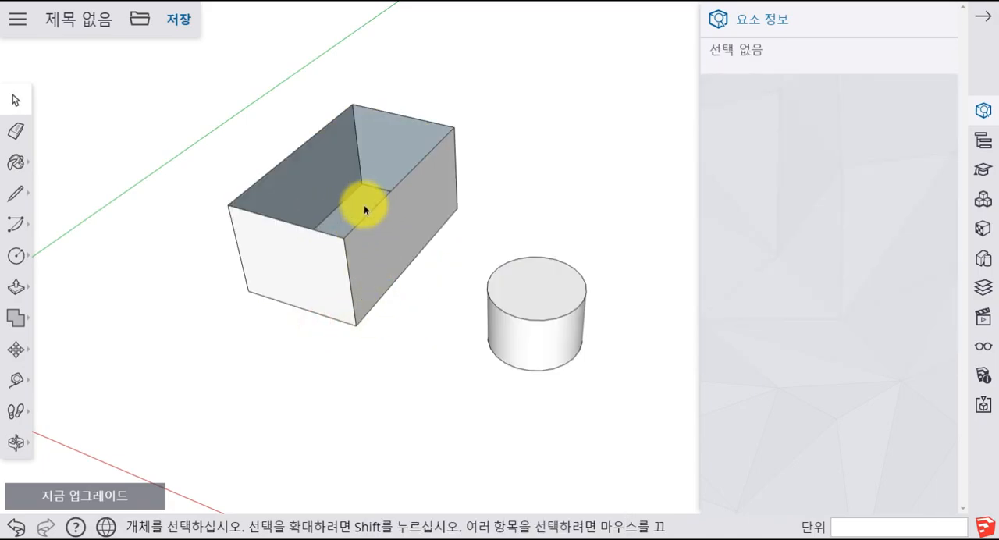
middle_drag(440, 201, 397, 133)
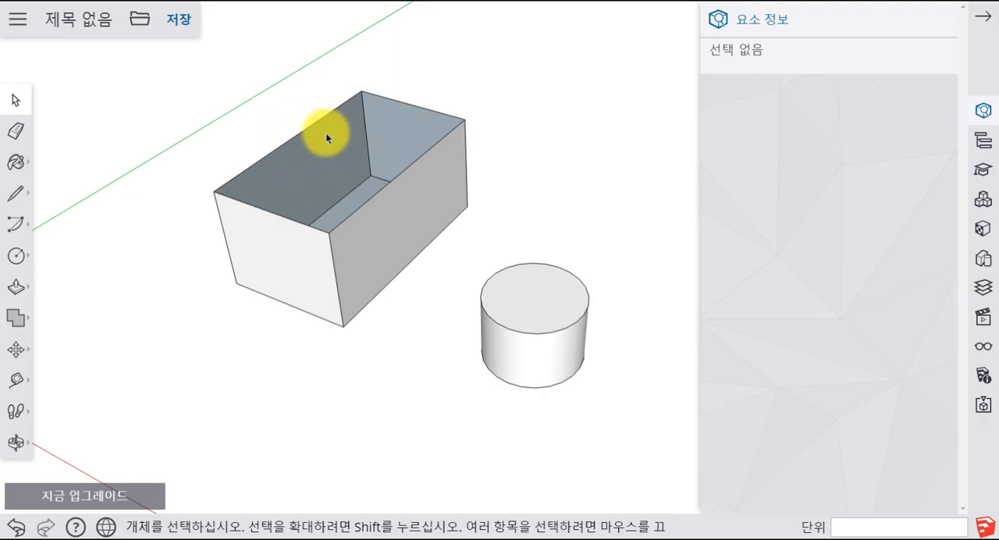
scroll(329, 137, up, 2)
scroll(330, 142, down, 4)
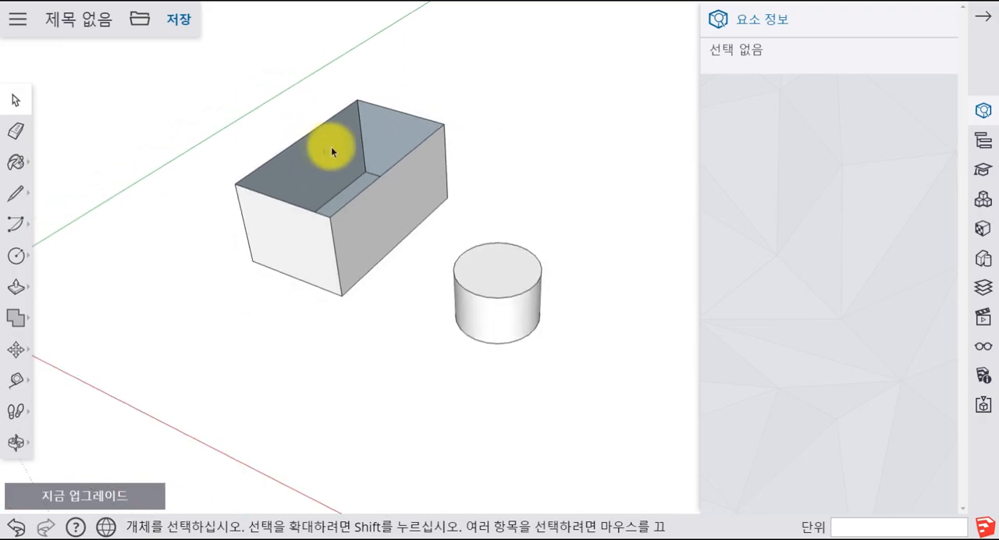
middle_drag(283, 190, 268, 167)
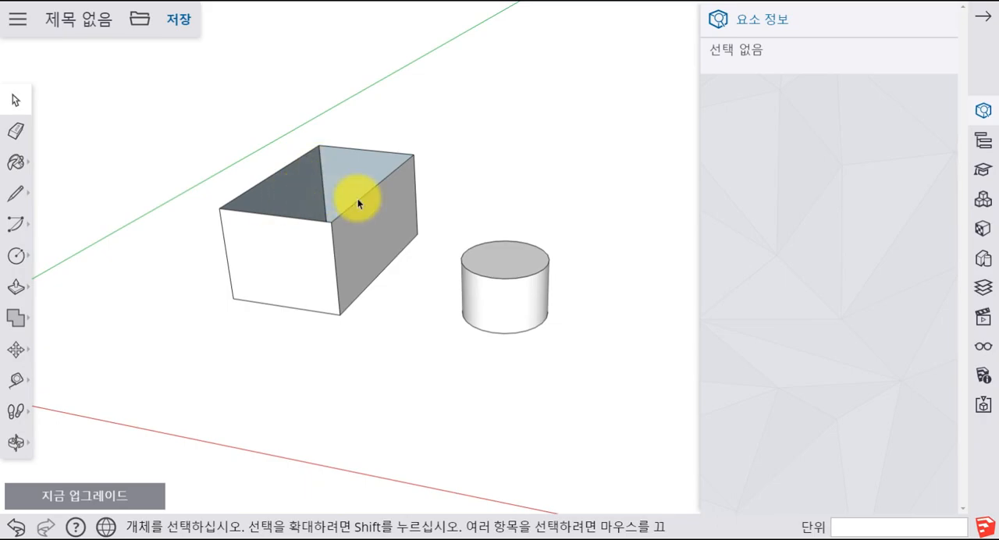
- Group the open box's faces and edges and check the group's type in the entity information
triple_click(390, 219)
right_click(387, 218)
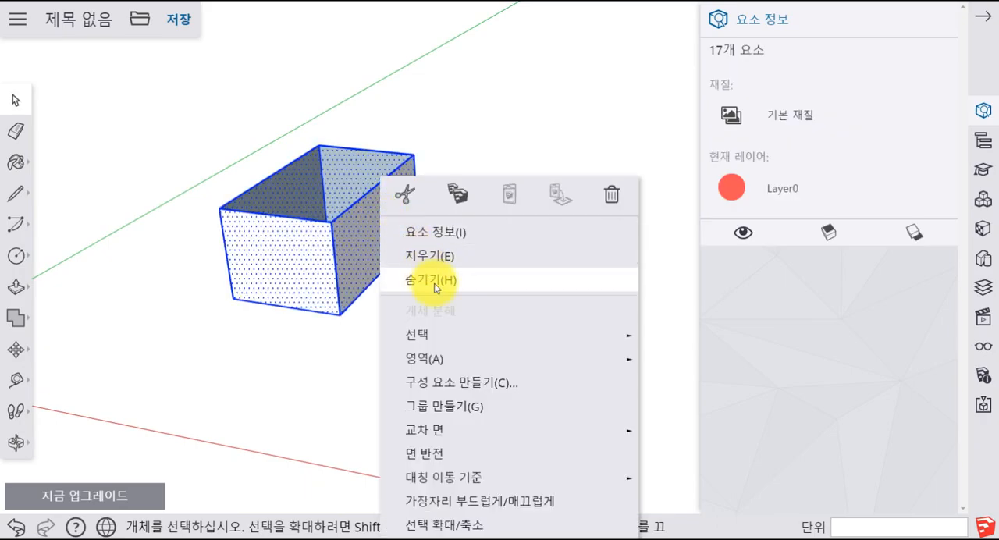
click(437, 406)
click(471, 168)
click(390, 210)
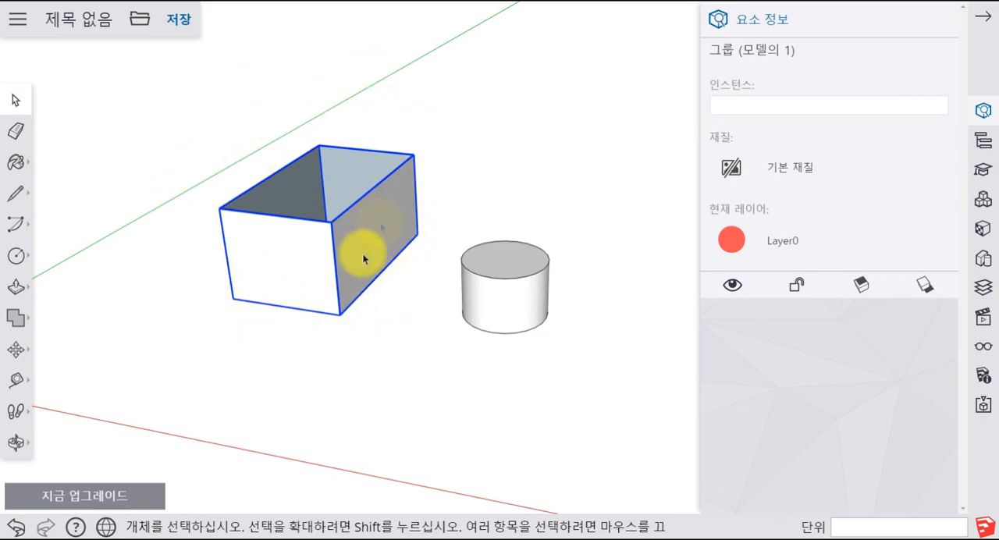
click(505, 139)
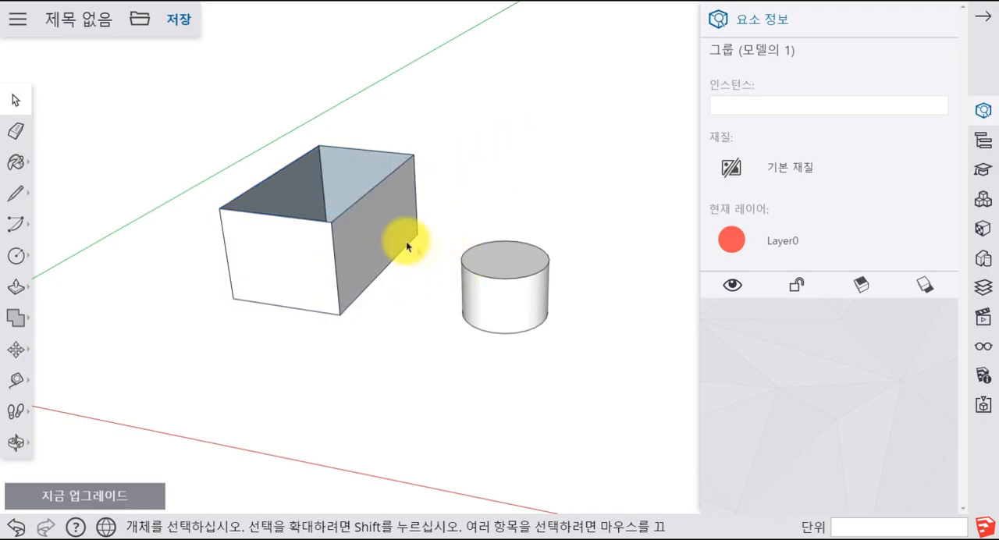
- Explode the open box's group and undo the deletion of the top face
right_click(384, 215)
click(413, 318)
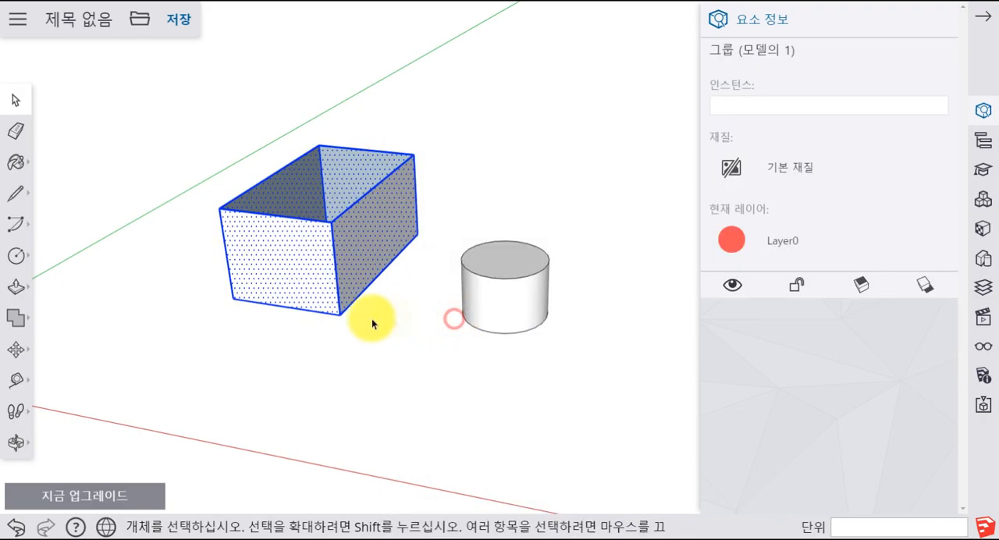
key(Escape)
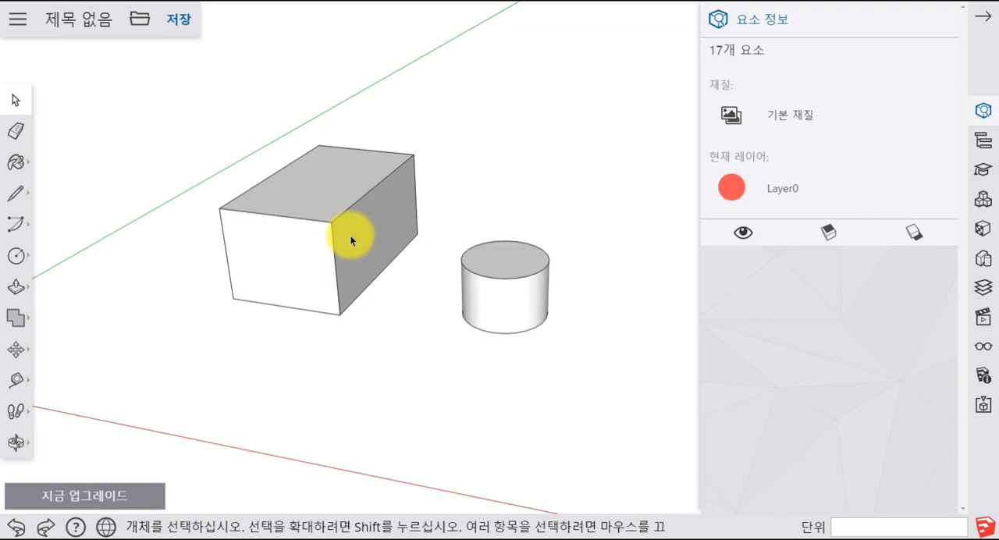
- Select all faces and edges of the closed box and make them a group
click(453, 192)
click(358, 195)
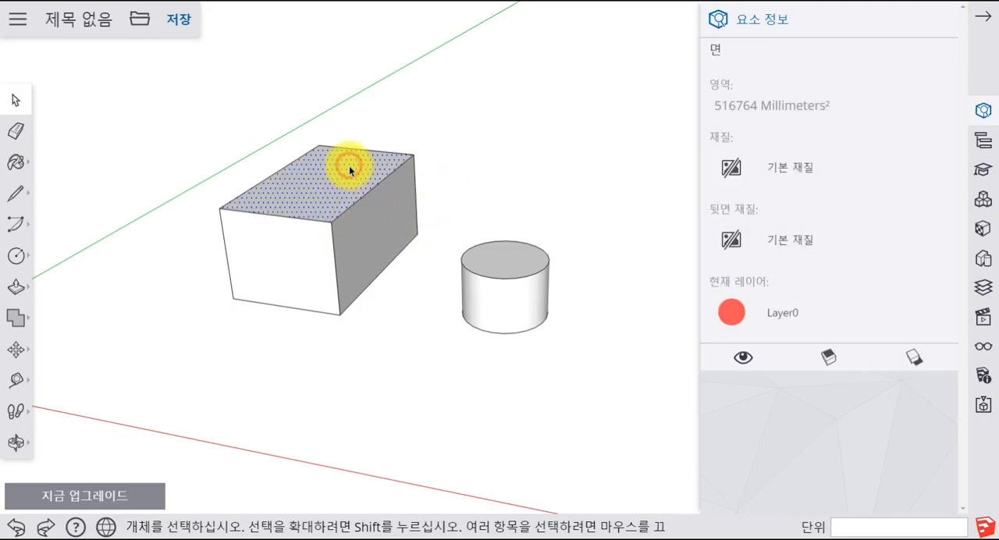
triple_click(349, 167)
right_click(349, 171)
mouse_move(409, 473)
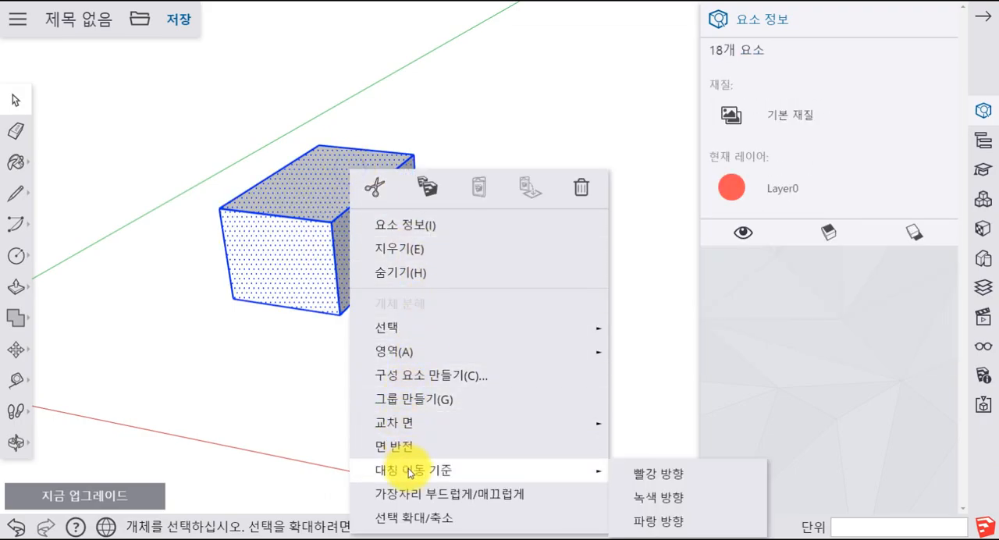
click(414, 399)
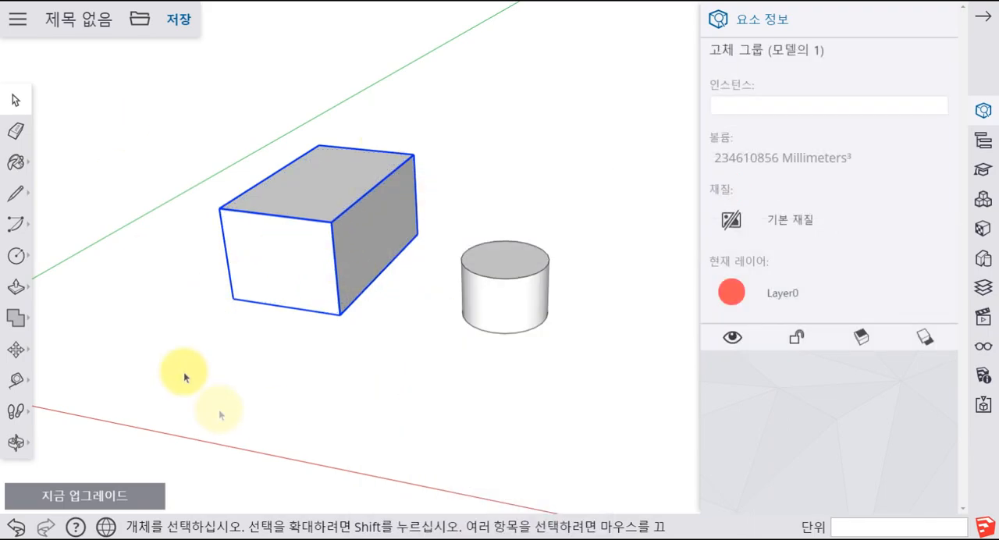
- Group all faces and edges of the cylinder and check the group's type in the entity information
middle_drag(326, 245, 602, 78)
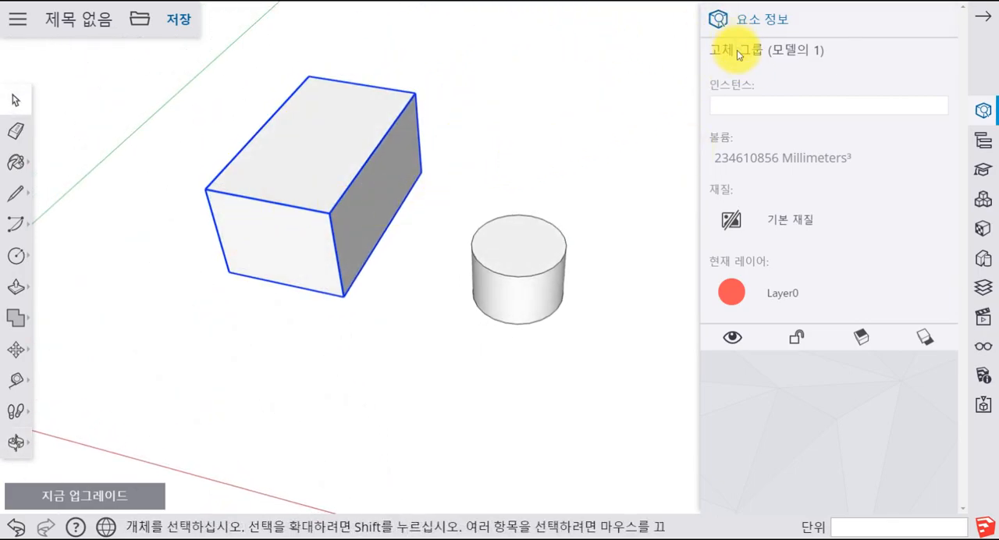
click(529, 161)
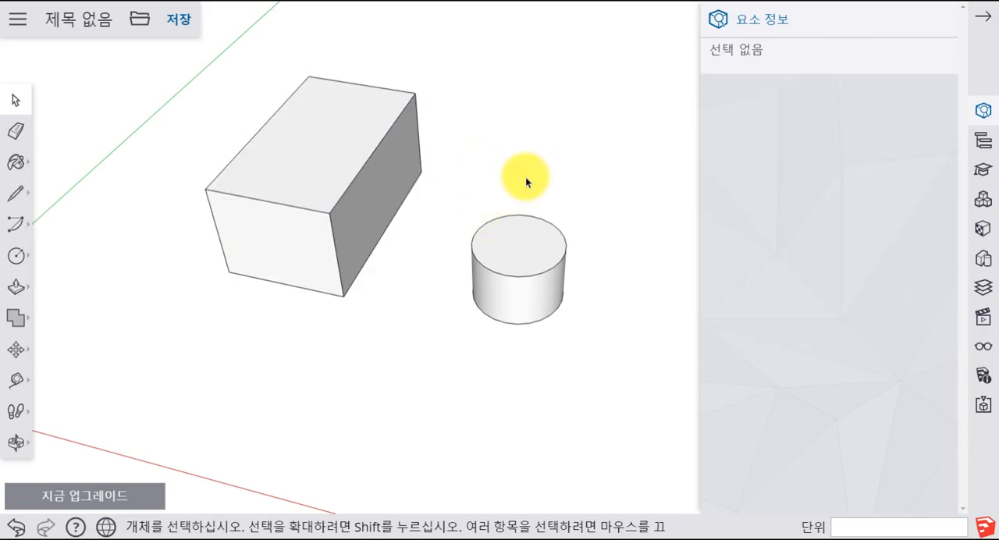
click(580, 331)
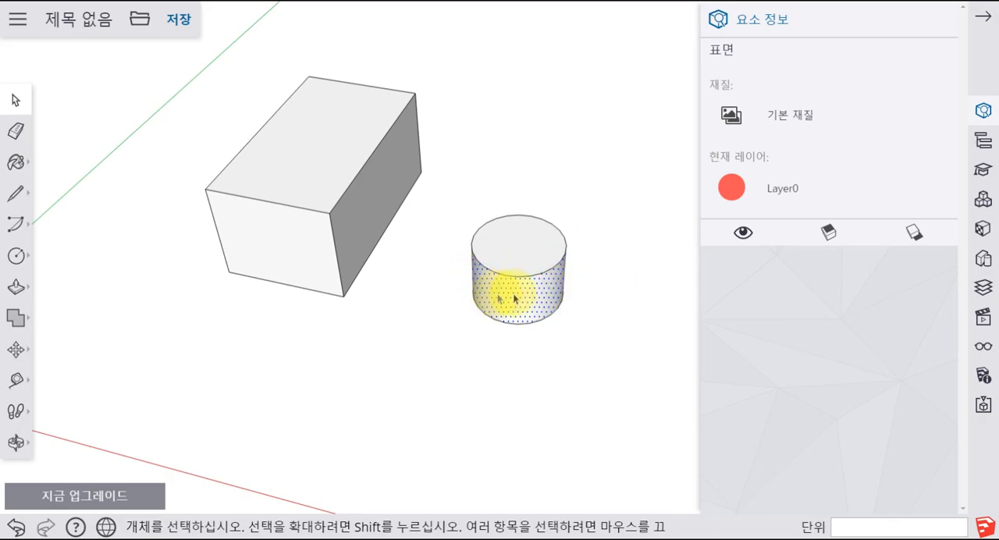
middle_drag(551, 397, 525, 246)
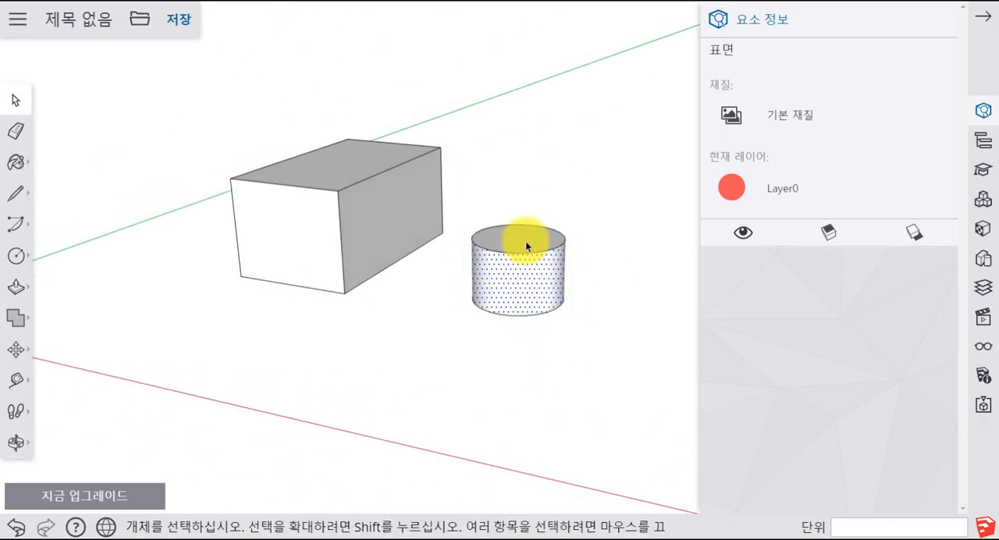
triple_click(526, 244)
right_click(526, 240)
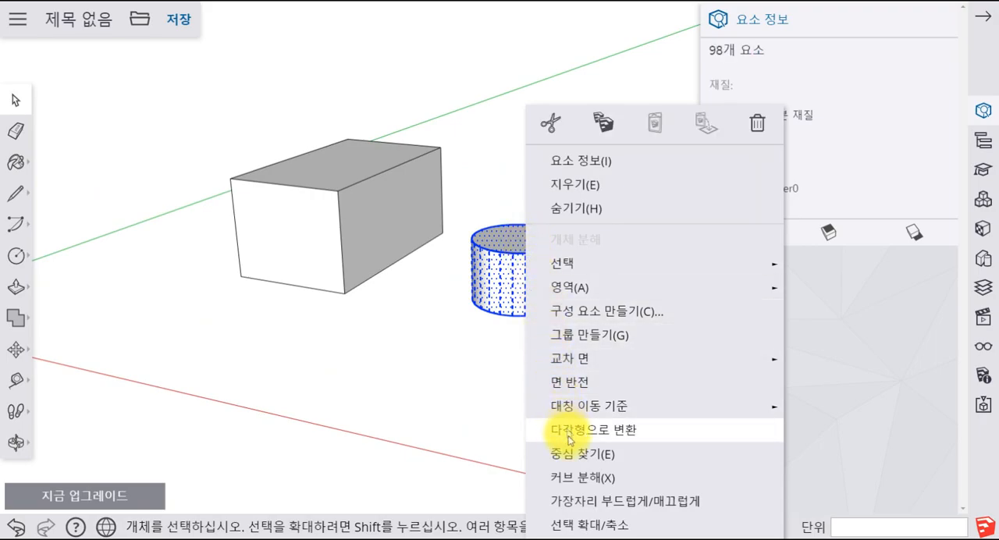
click(528, 246)
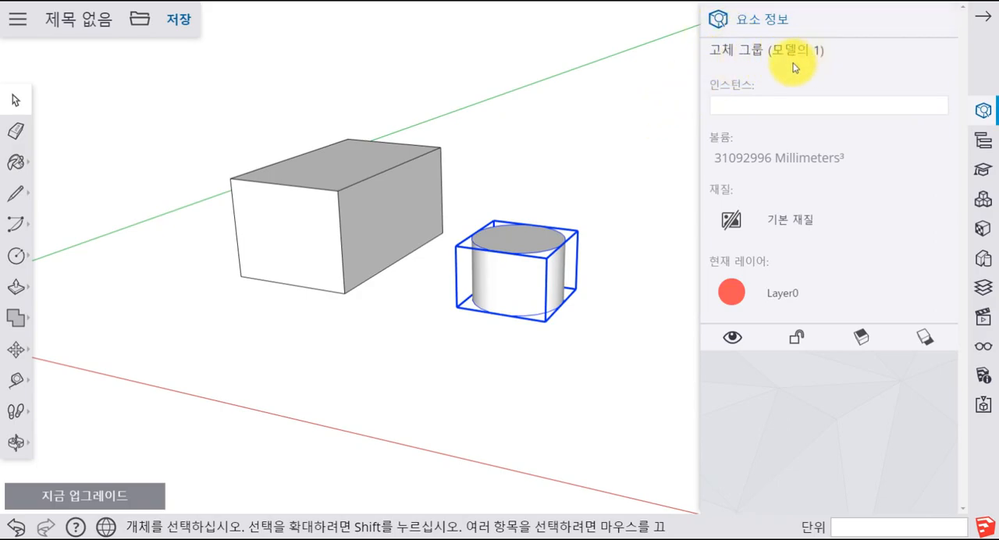
click(616, 111)
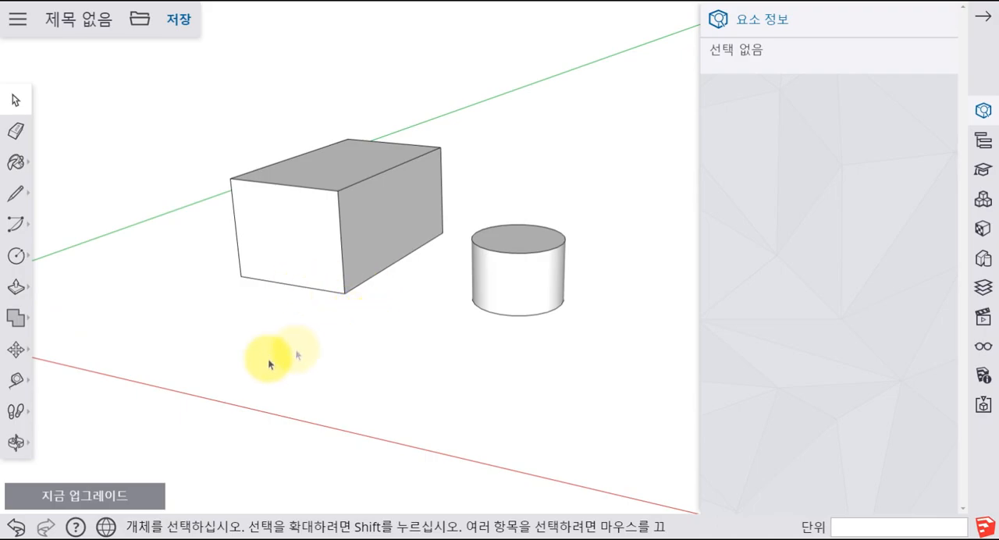
click(15, 318)
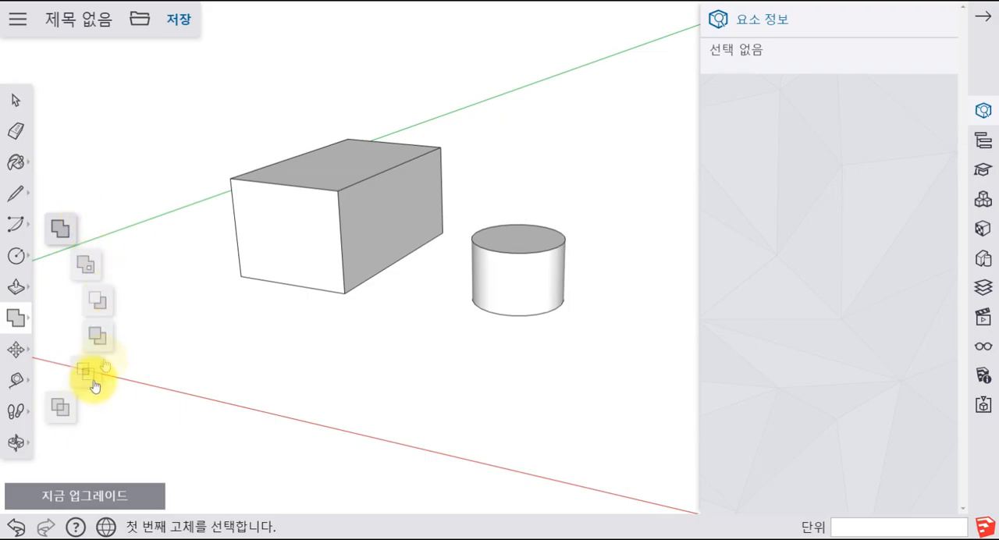
click(500, 312)
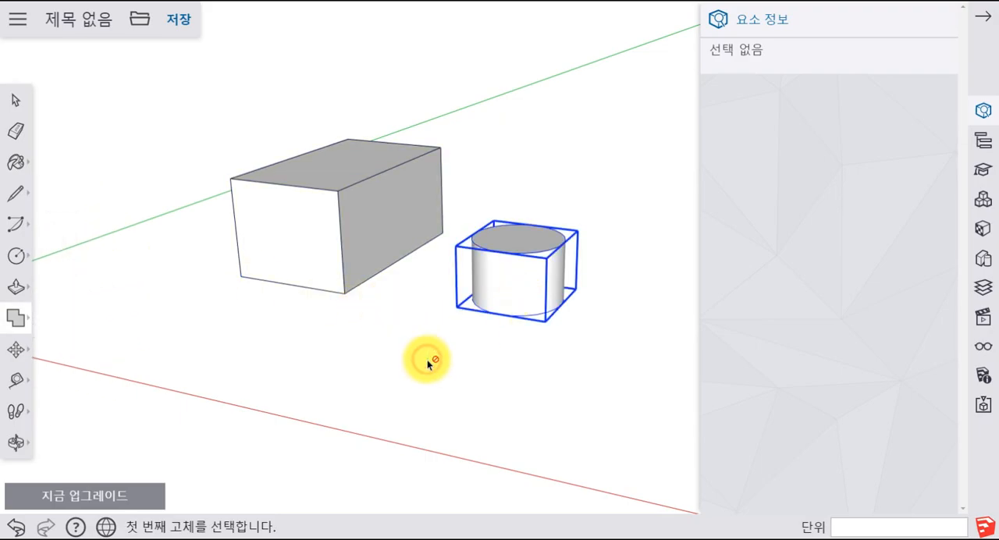
key(Escape)
key(space)
- Move the cylinder group toward the box so that it partly penetrates the box's side face
click(490, 306)
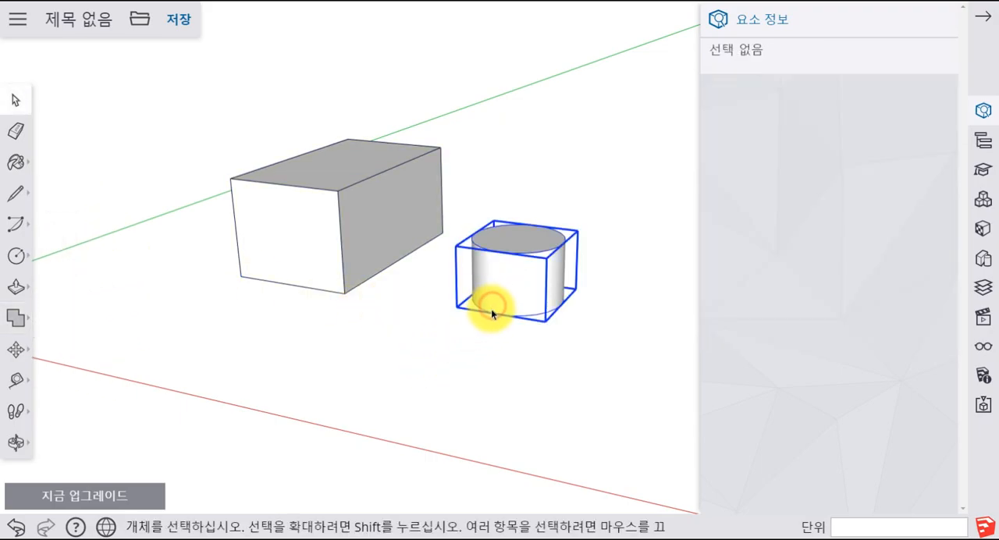
key(m)
click(464, 305)
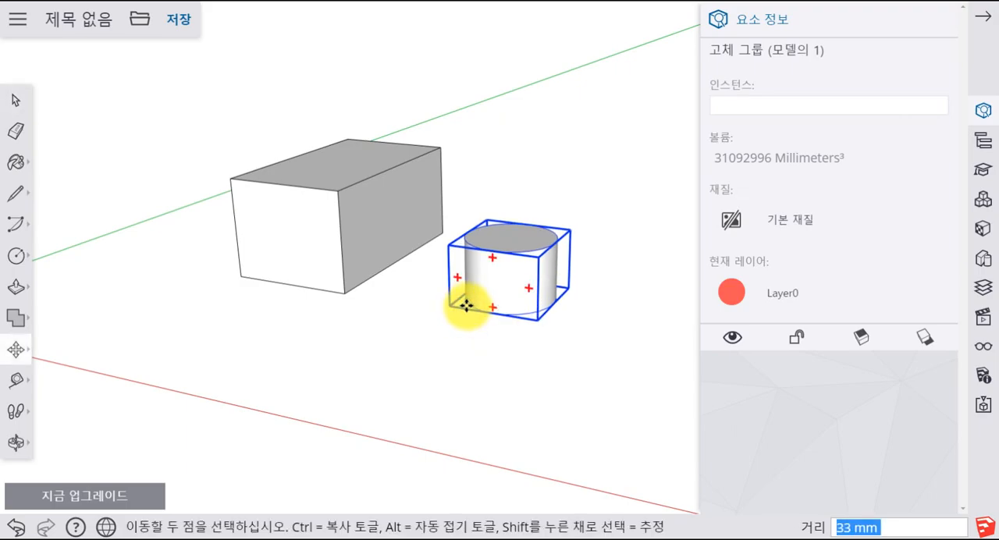
click(312, 281)
key(space)
click(409, 345)
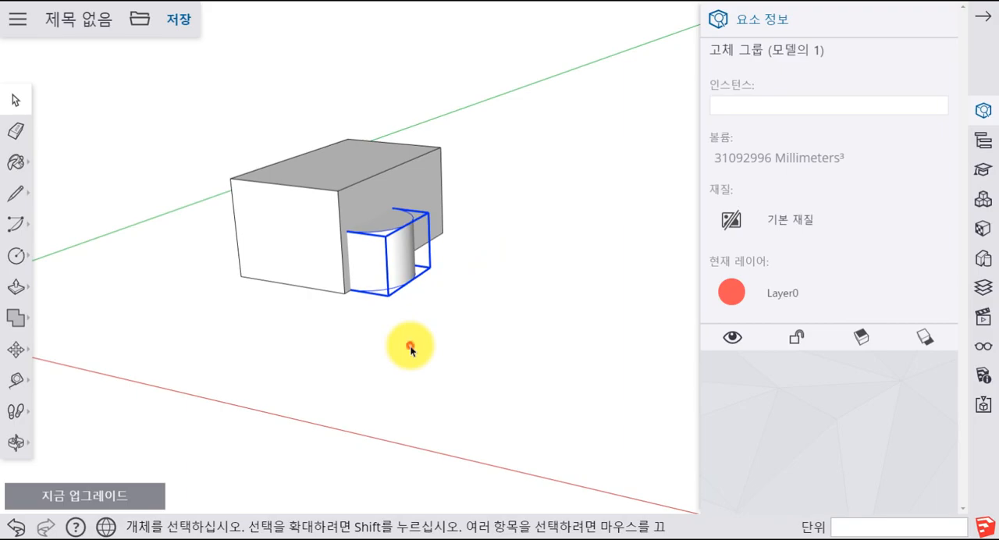
- Apply the X-ray display style (X선1) from the default styles and view the overlapping solids
middle_drag(482, 267, 334, 229)
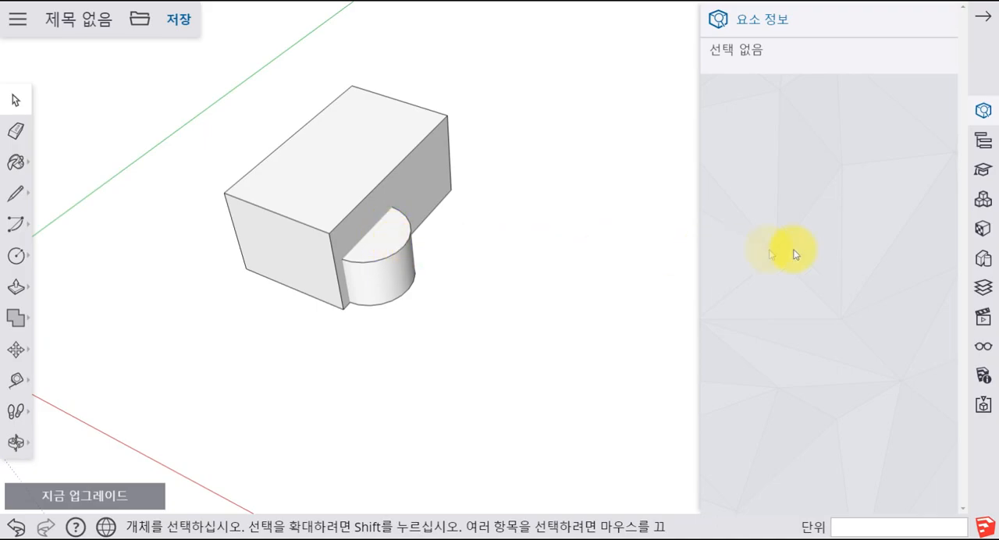
click(985, 270)
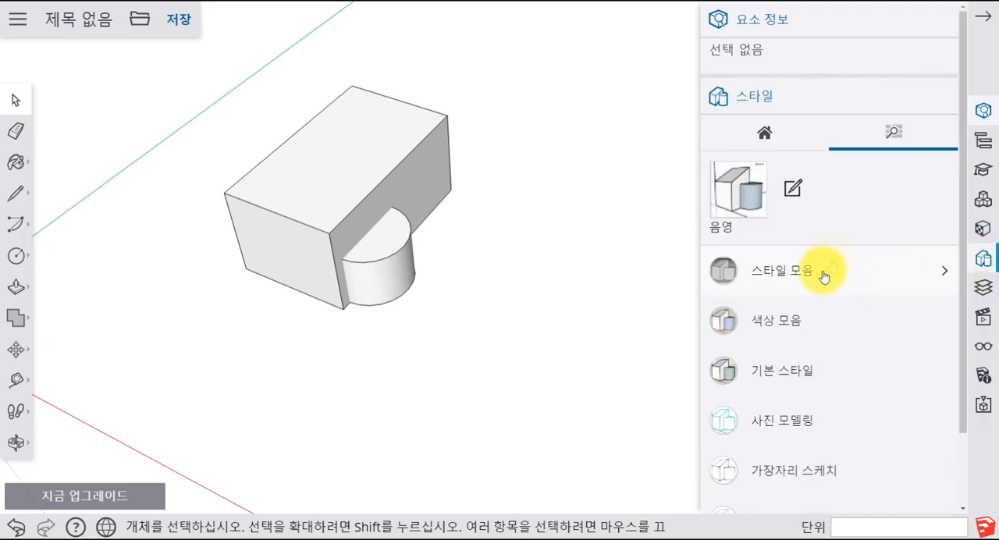
click(803, 372)
scroll(800, 375, down, 3)
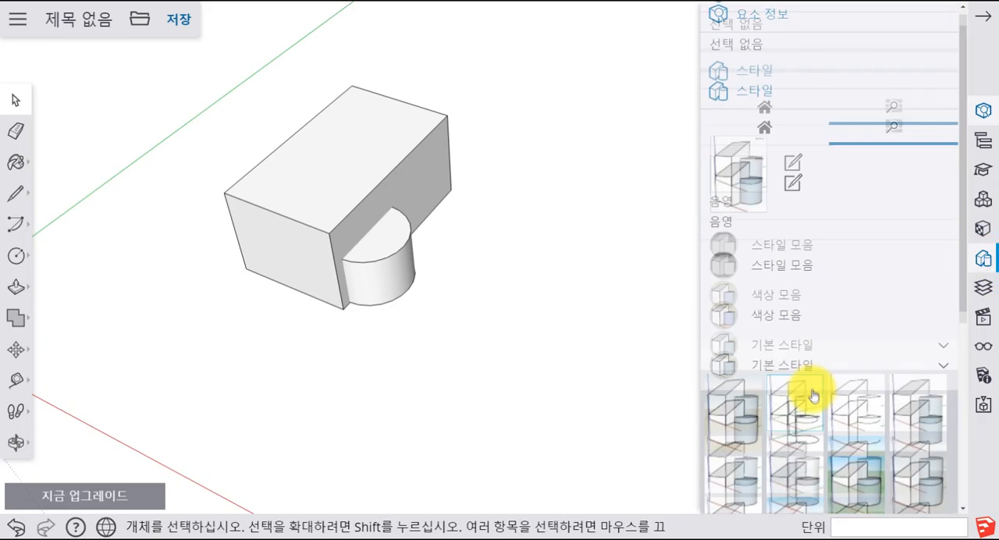
click(797, 324)
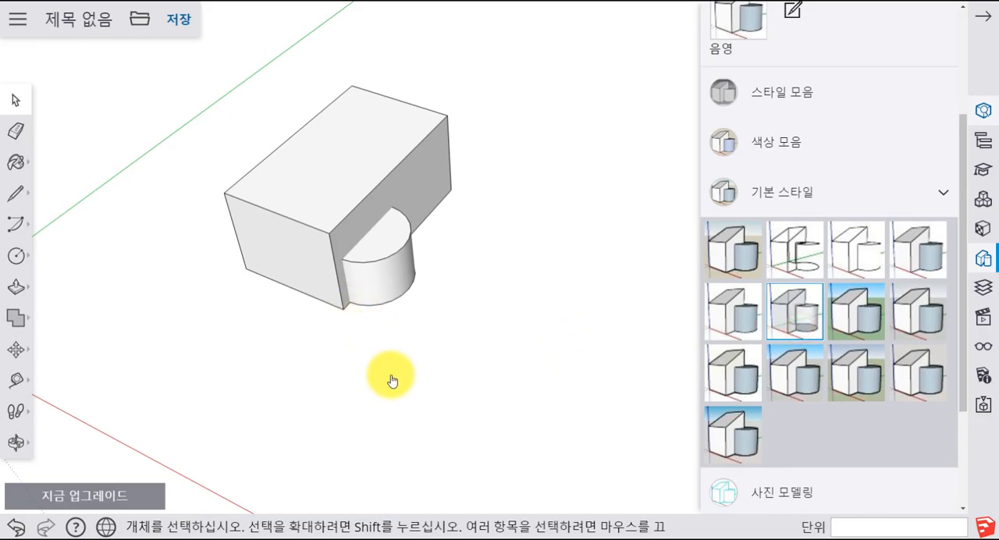
middle_drag(398, 383, 388, 201)
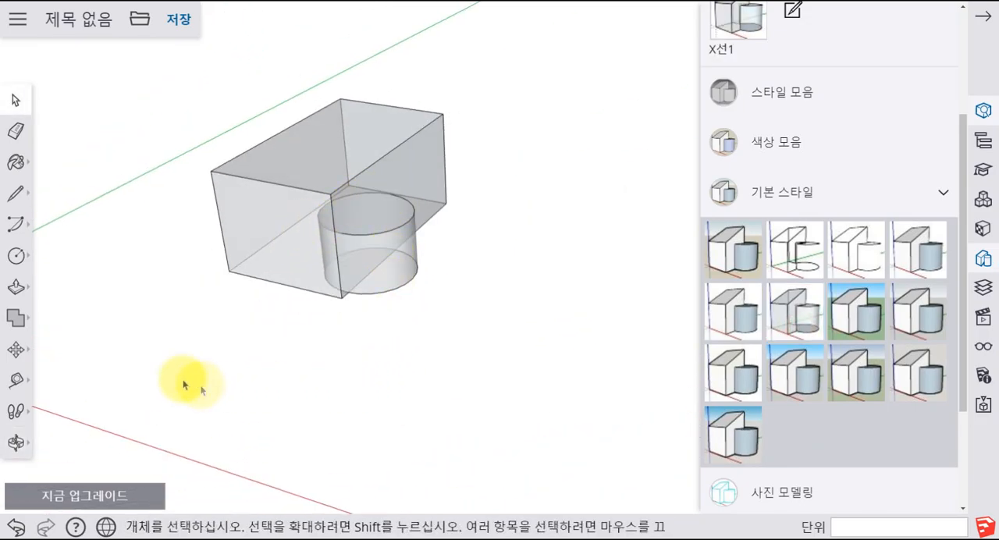
- Combine the box and the cylinder into one solid with the Outer Shell tool and inspect the merged interior
click(17, 321)
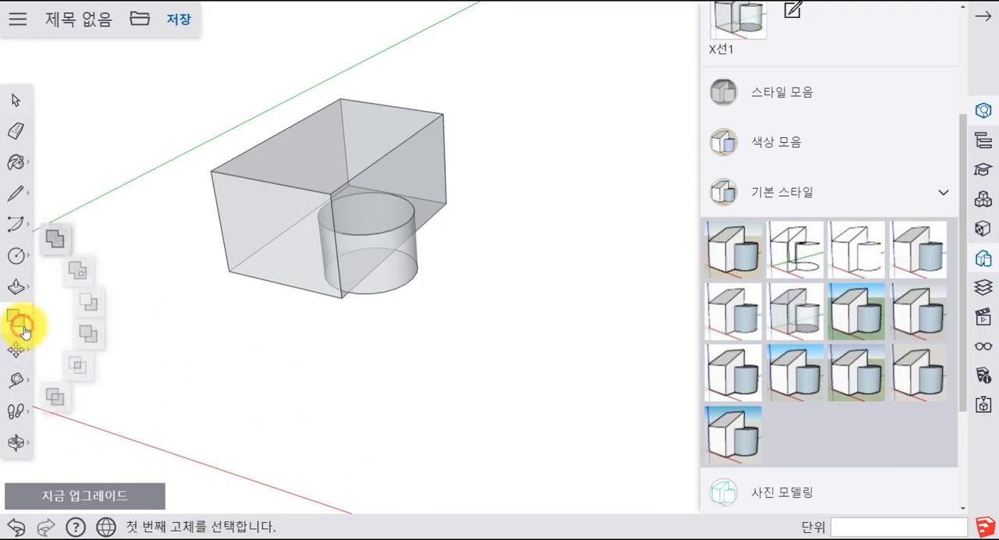
click(60, 231)
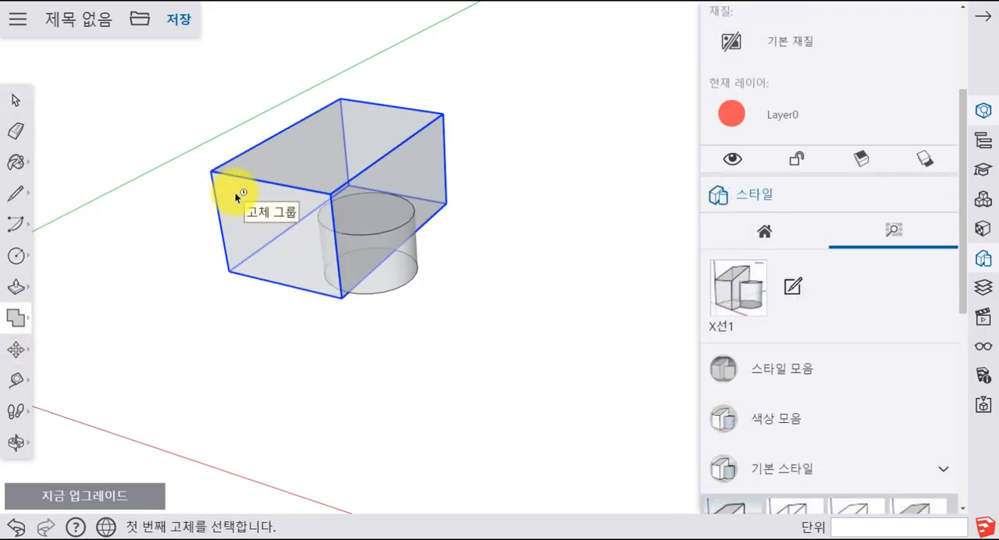
middle_drag(301, 190, 397, 219)
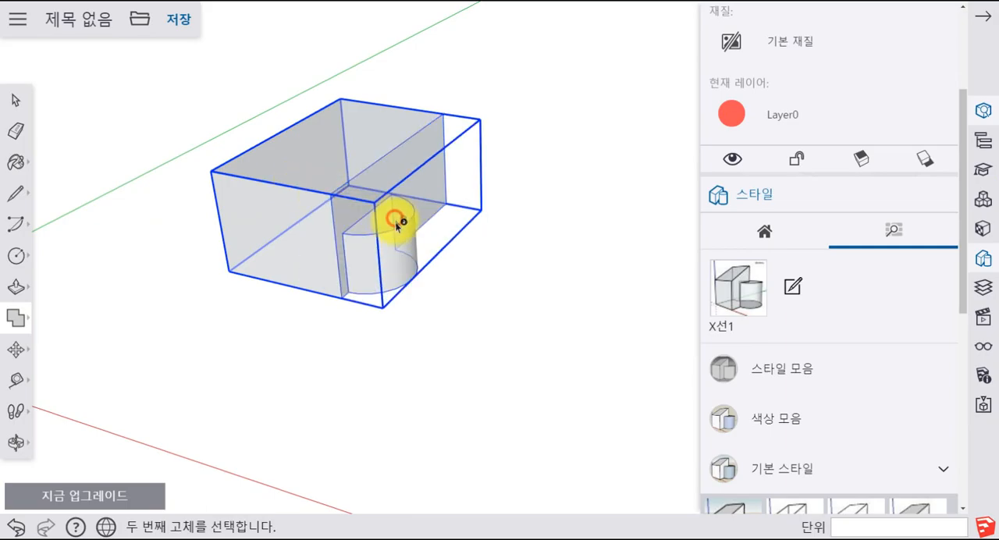
middle_drag(322, 317, 324, 160)
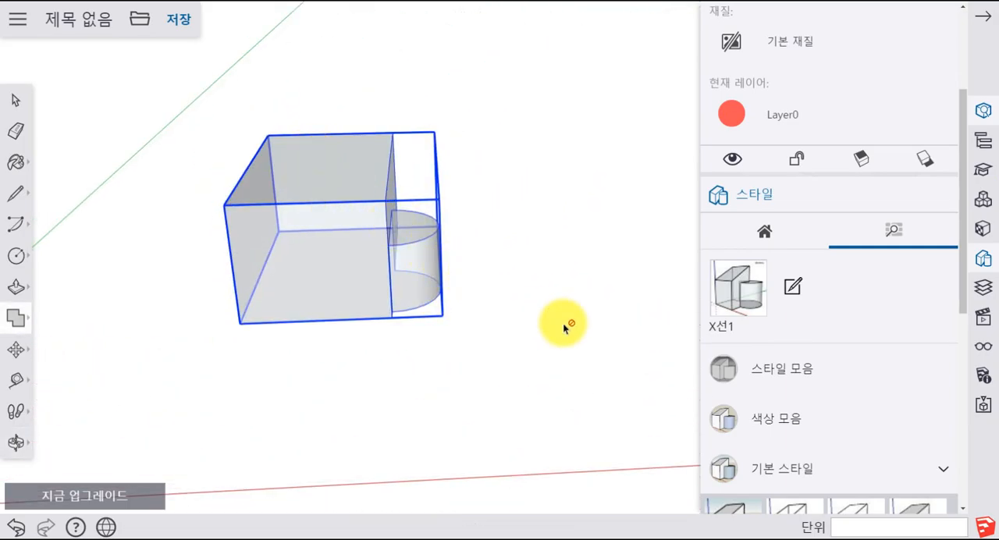
middle_drag(566, 325, 491, 330)
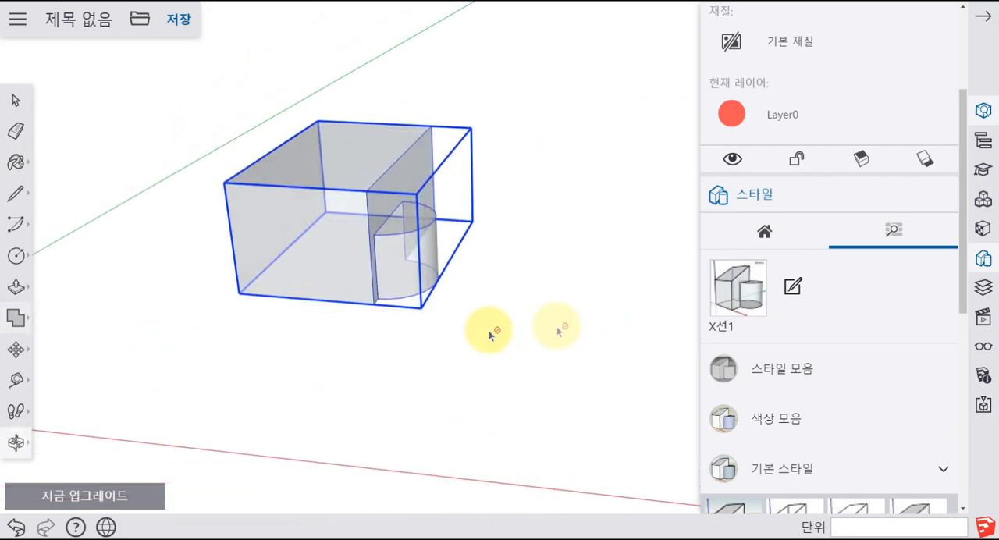
- Replace the X-ray display with the first default style, which has opaque faces and a beige background
click(793, 468)
scroll(790, 461, down, 3)
click(756, 294)
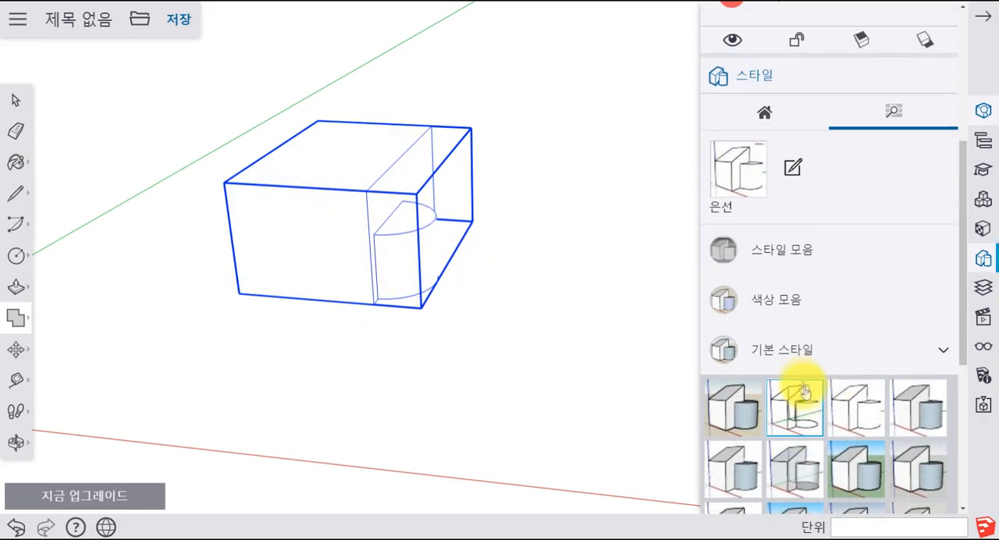
click(736, 351)
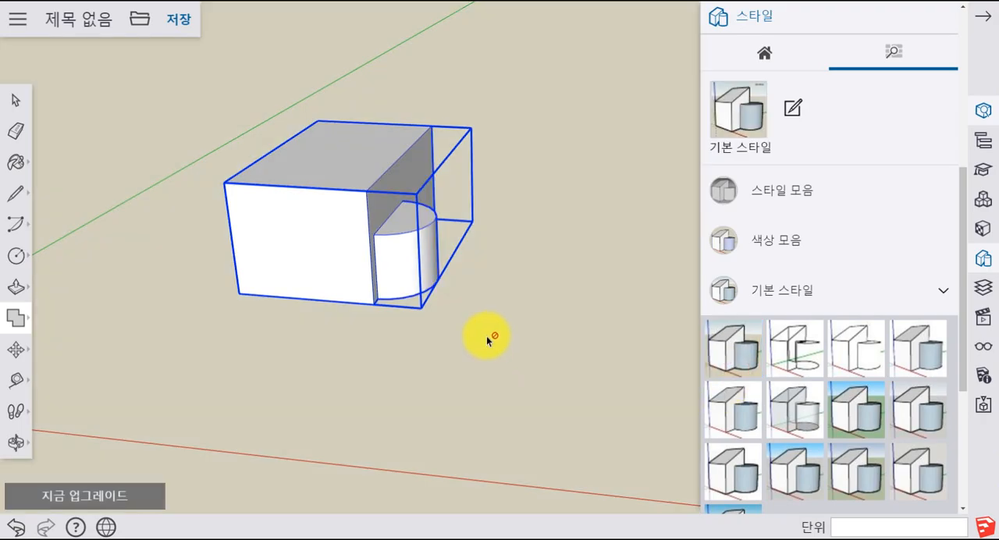
middle_drag(486, 339, 69, 347)
- Try the Union solid tool, request the upgrade it requires and agree to save the model first
click(26, 324)
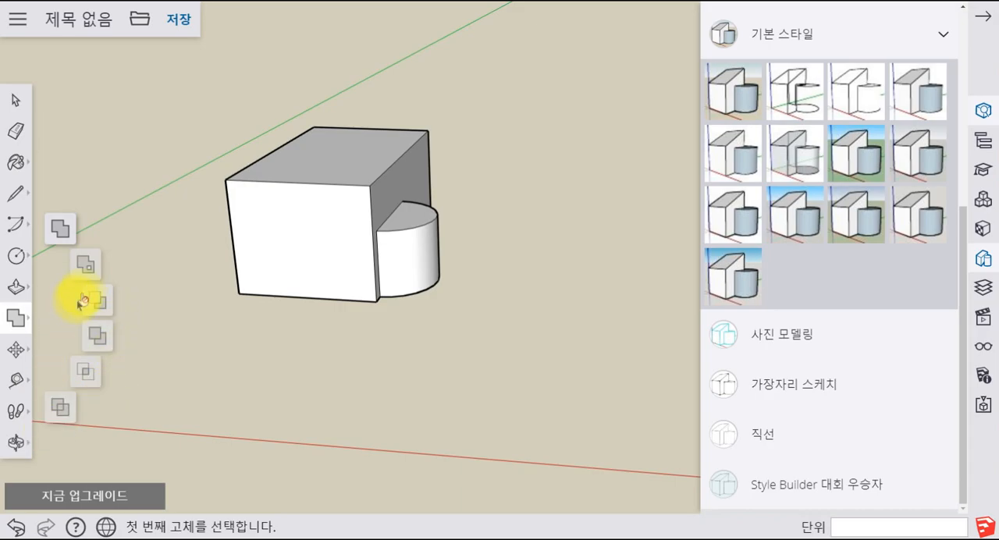
click(89, 271)
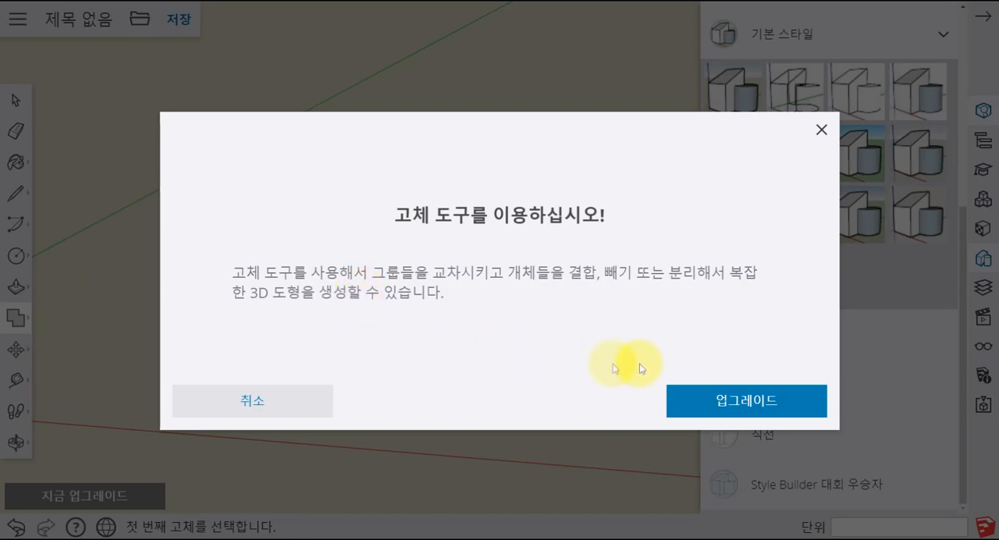
click(721, 403)
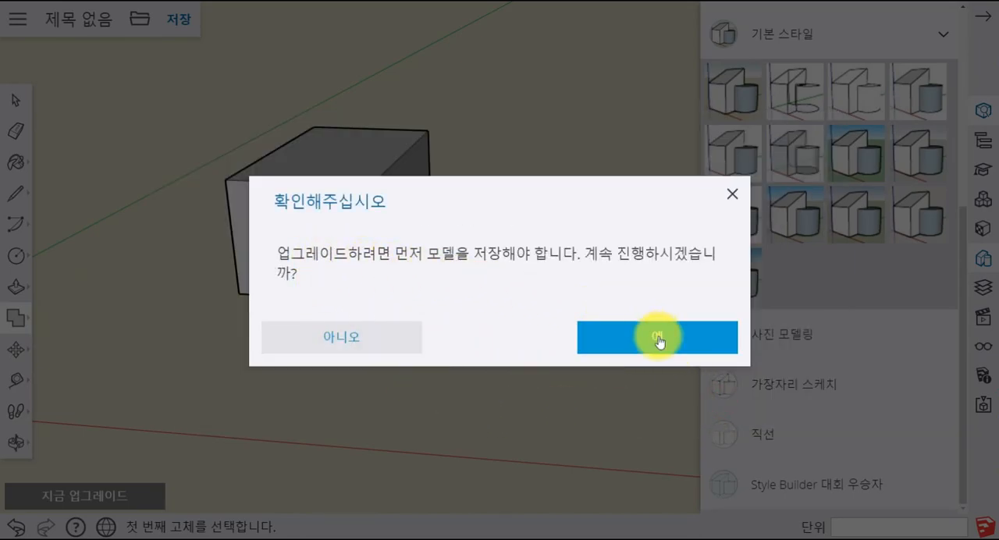
click(579, 348)
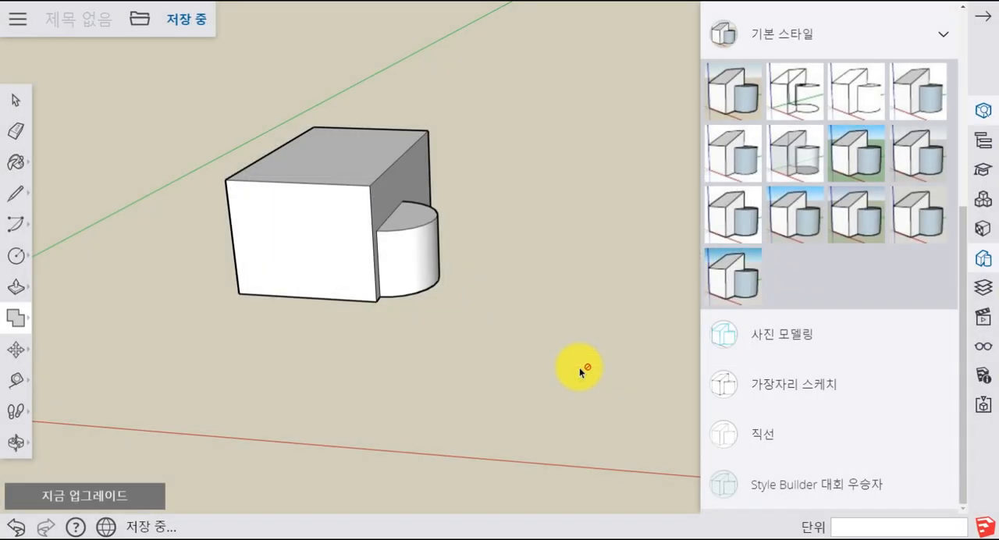
- Start the Union solid tool again, request the upgrade and leave the page despite unsaved changes
click(17, 322)
click(95, 263)
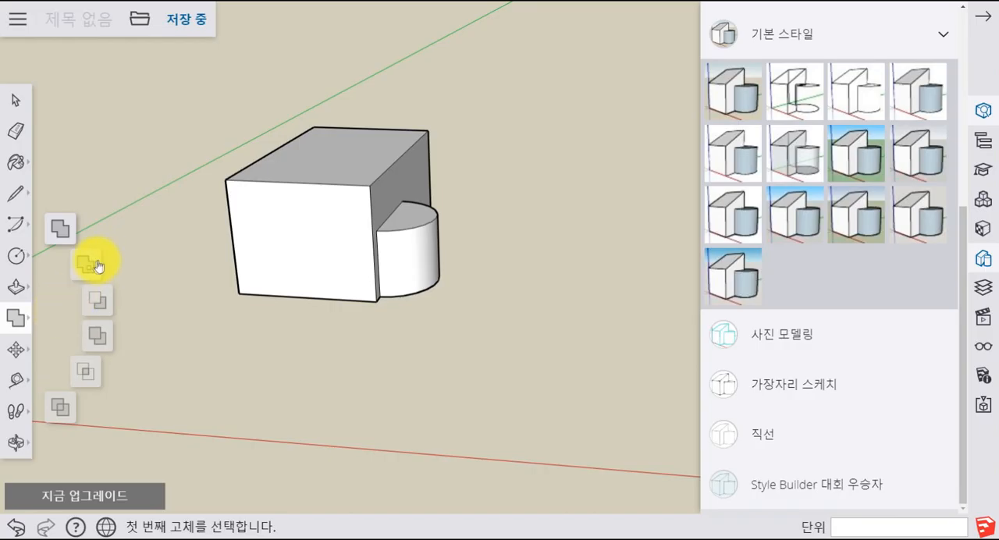
click(742, 395)
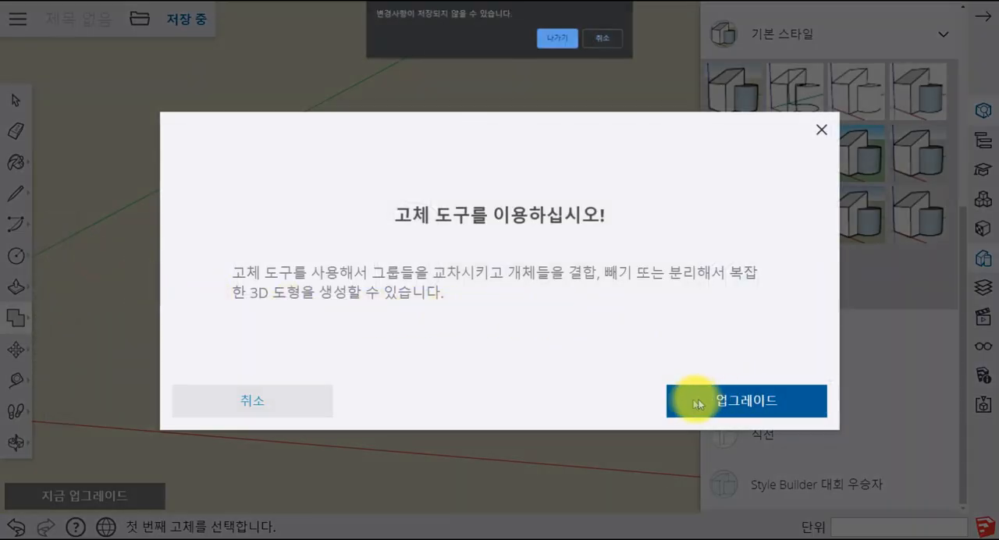
click(568, 43)
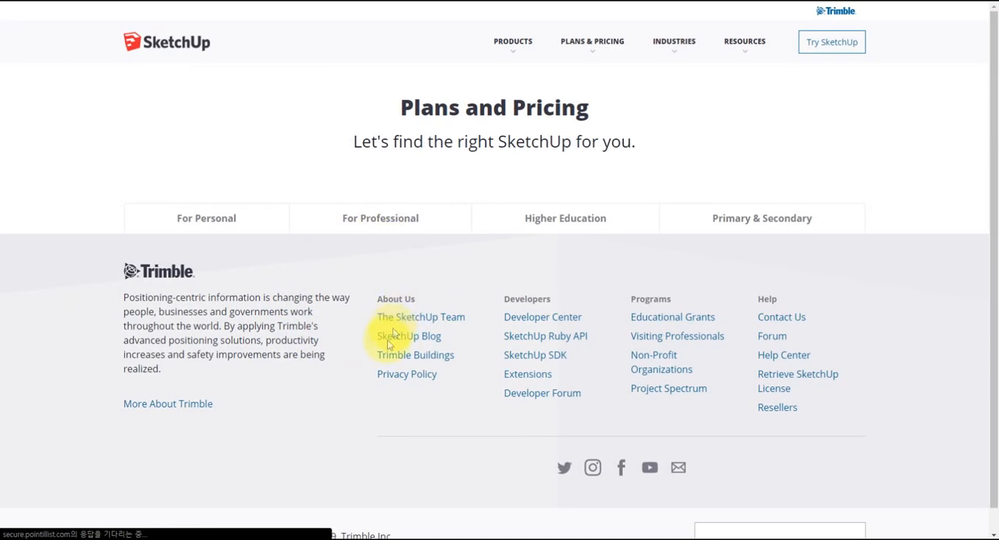
- Look through the professional subscription plans and their prices on the SketchUp website
scroll(554, 193, down, 2)
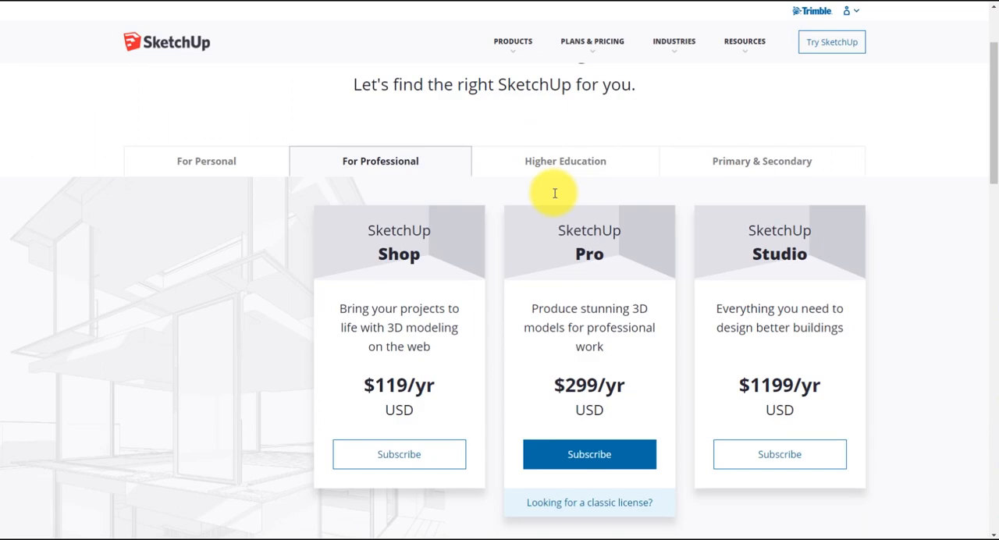
scroll(554, 194, up, 1)
scroll(553, 195, down, 1)
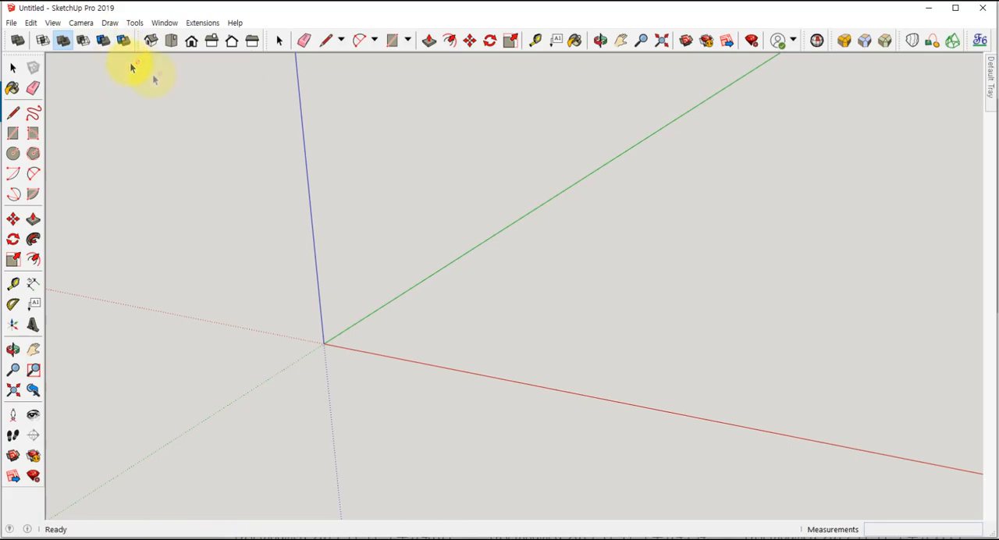
- In SketchUp Pro 2019, draw a rectangle near the green axis and push/pull it into a box about 3097 mm high
key(r)
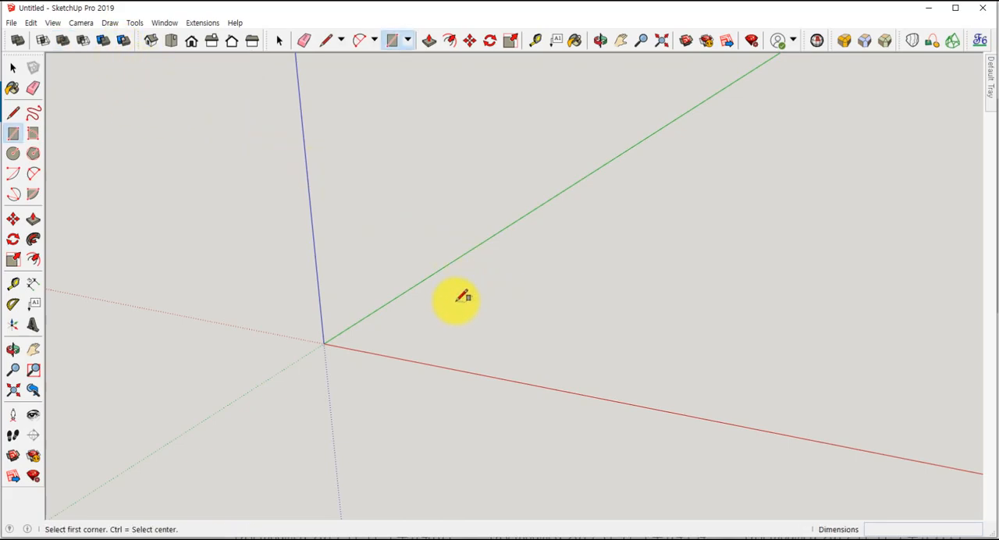
click(445, 303)
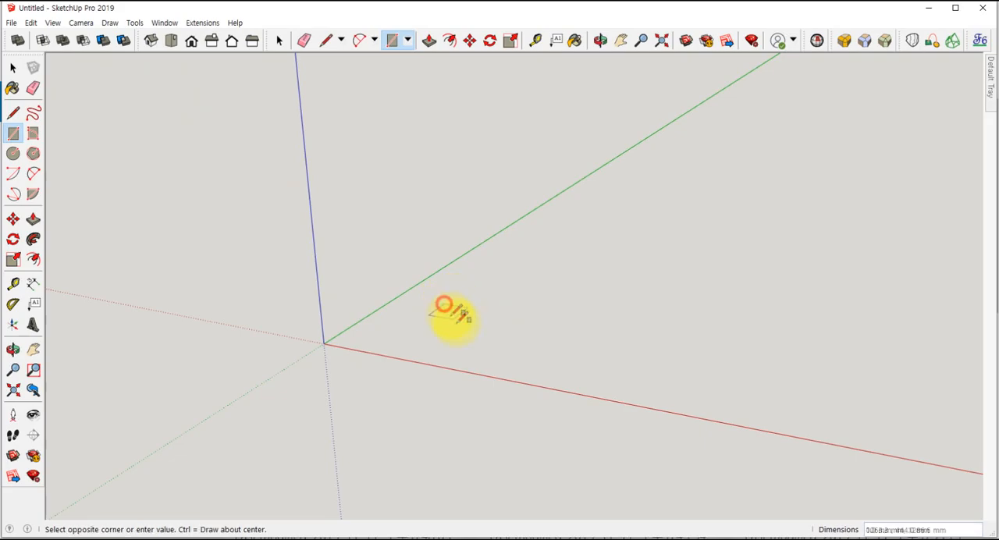
click(569, 292)
key(p)
click(511, 307)
click(535, 243)
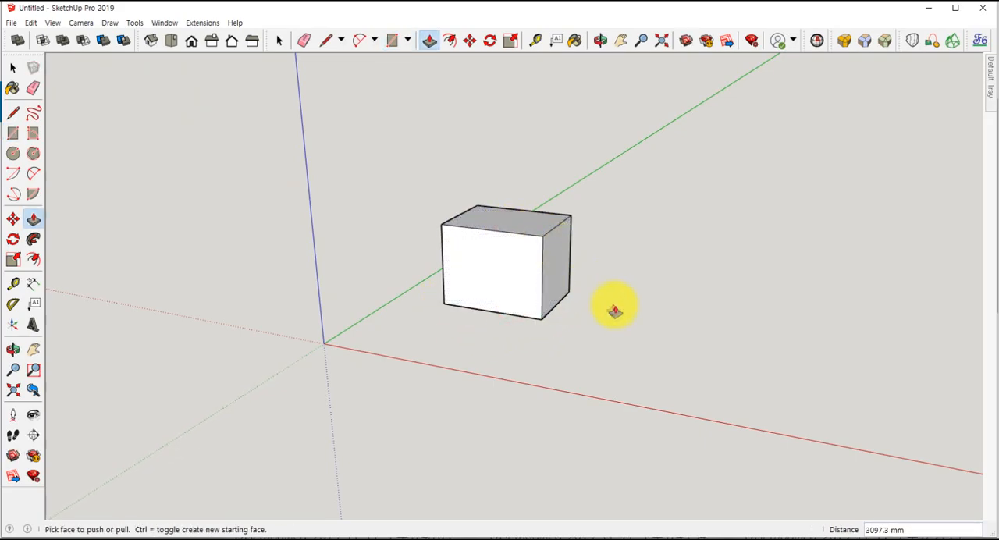
- Draw a circle of about 1144 mm radius beside the box and push/pull it into a cylinder about 1972 mm high
key(c)
click(603, 337)
click(639, 339)
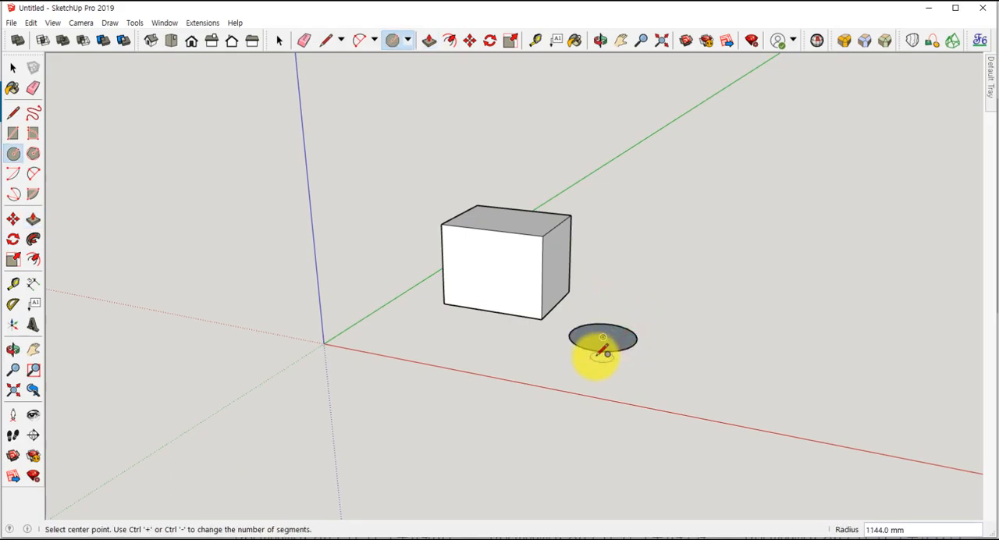
key(p)
click(601, 341)
key(space)
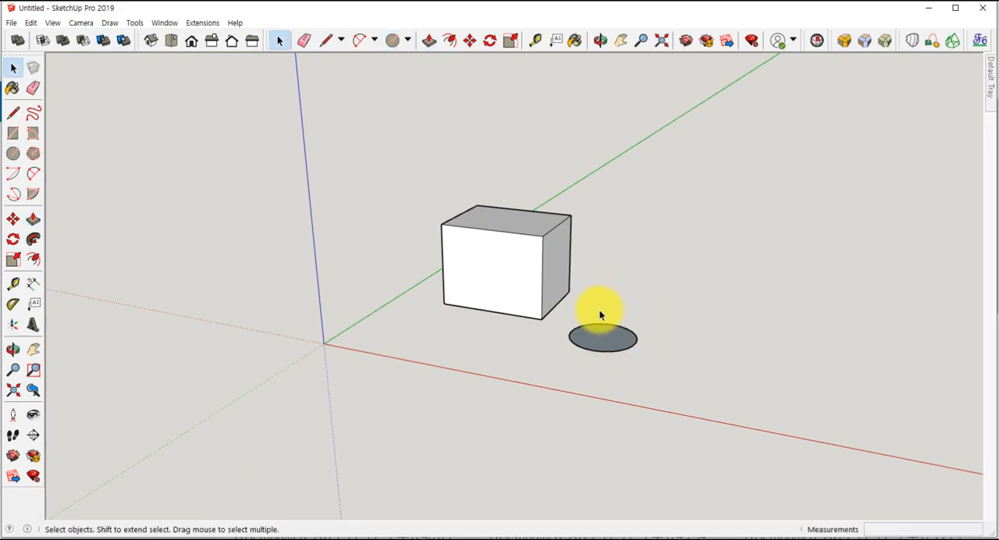
key(o)
key(p)
click(600, 336)
click(599, 272)
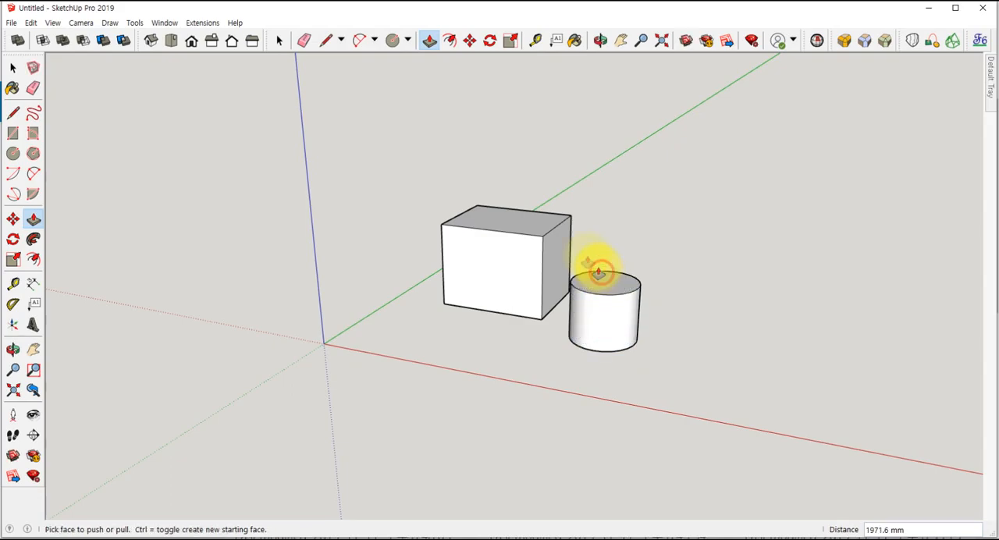
key(space)
- Select the box's top, front and side faces one at a time to check whether they are separate geometry
middle_drag(580, 225, 524, 235)
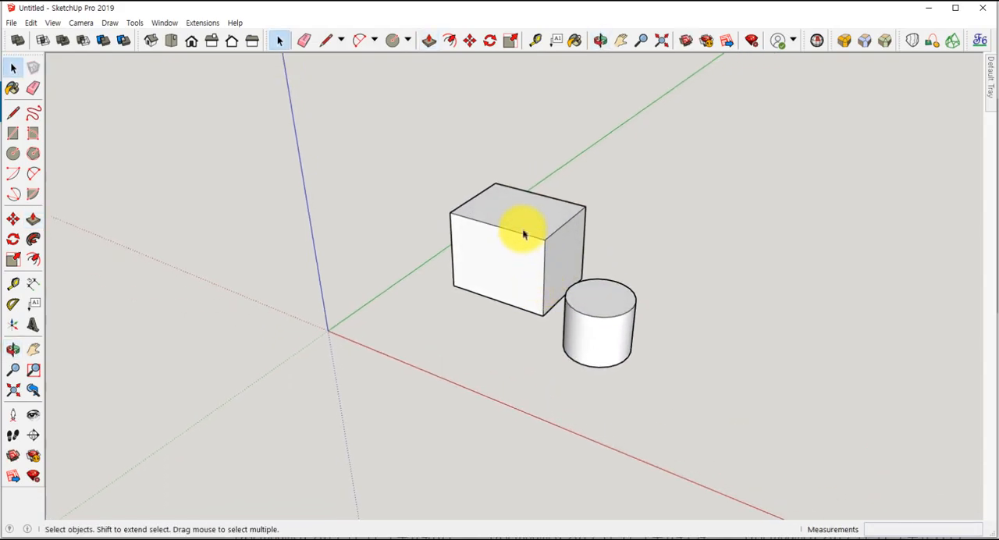
click(572, 253)
click(503, 250)
click(571, 245)
click(530, 202)
click(506, 251)
click(571, 259)
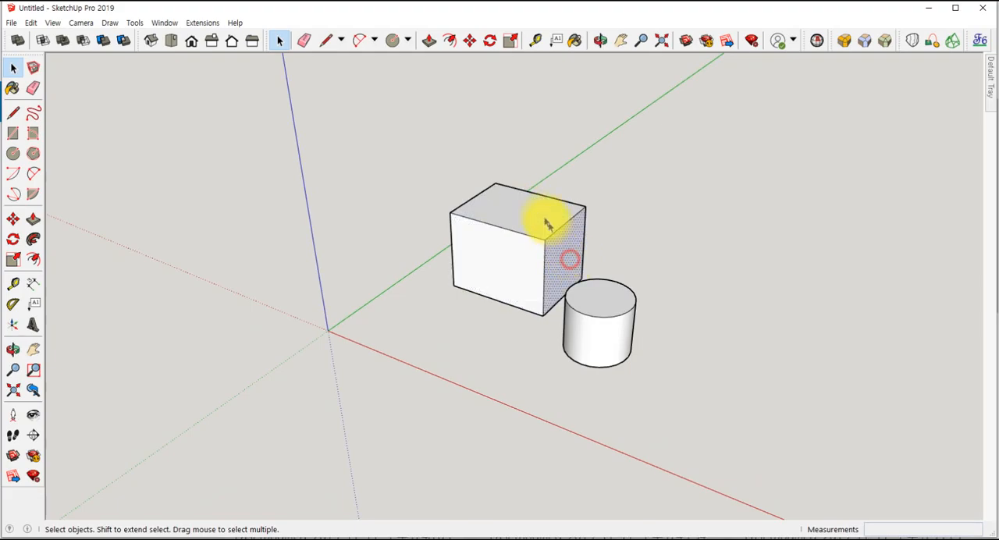
- Make the whole box a group and view its entity info
triple_click(538, 214)
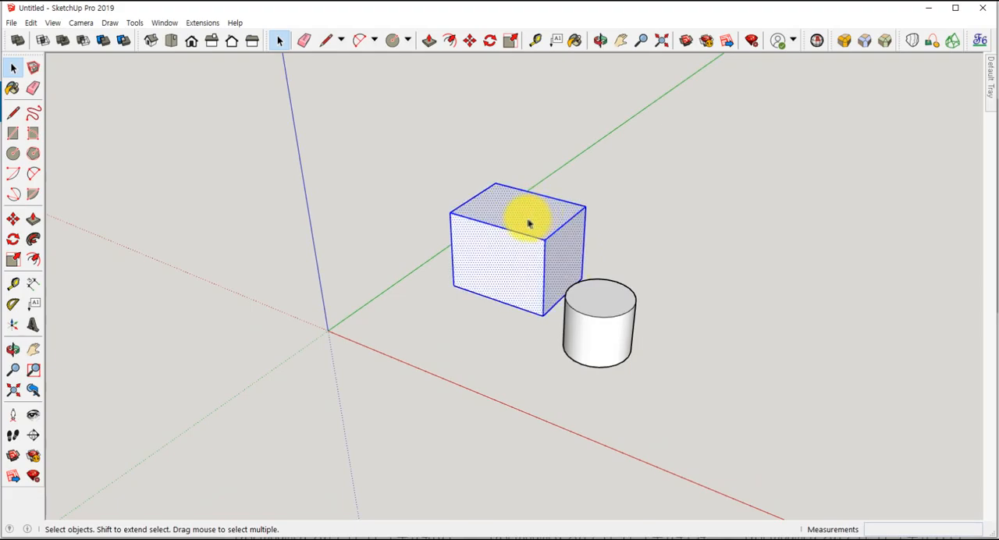
right_click(525, 224)
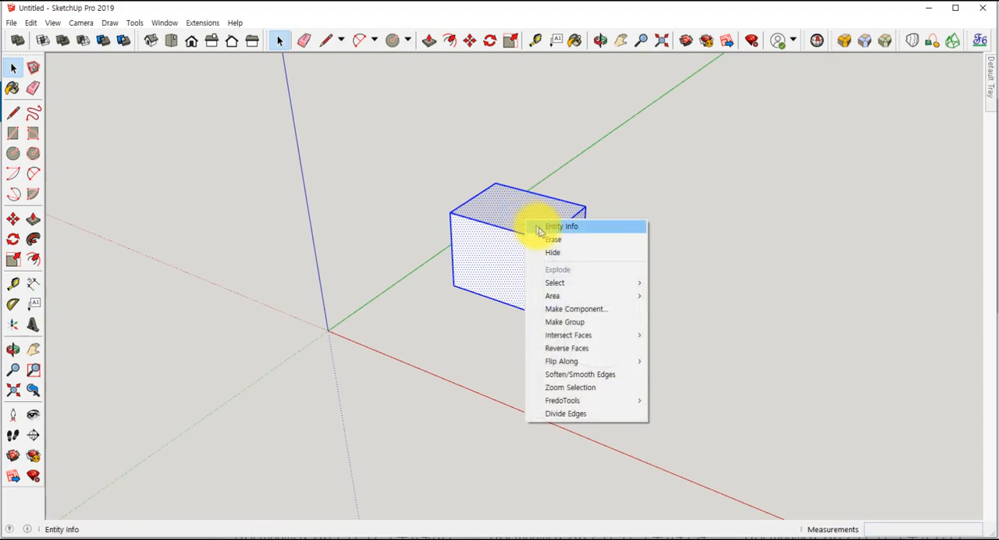
click(576, 324)
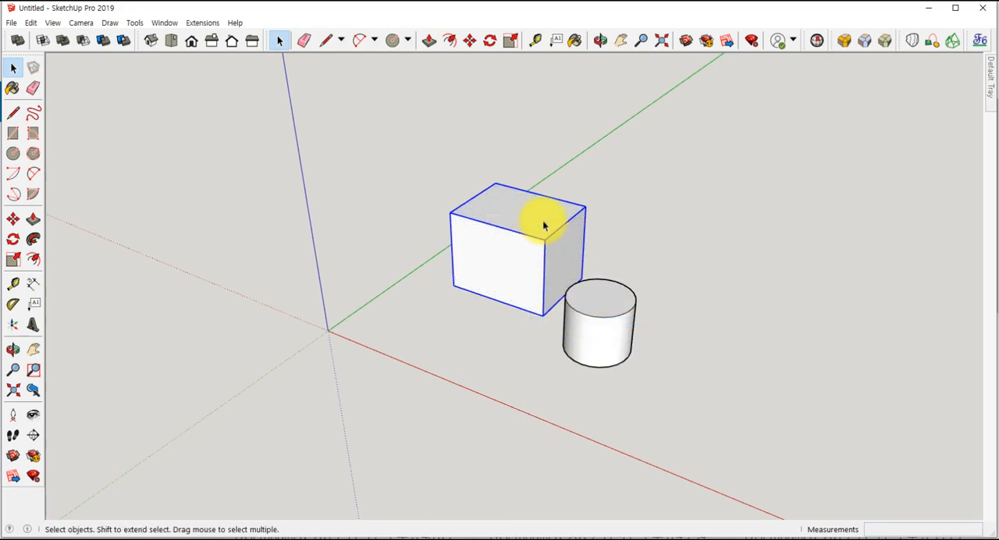
click(447, 299)
click(525, 226)
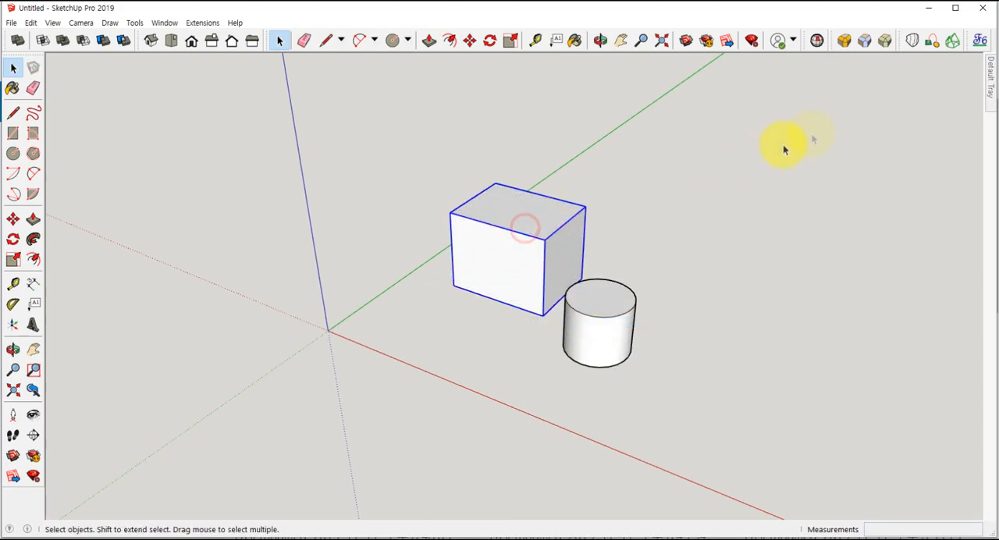
mouse_move(989, 80)
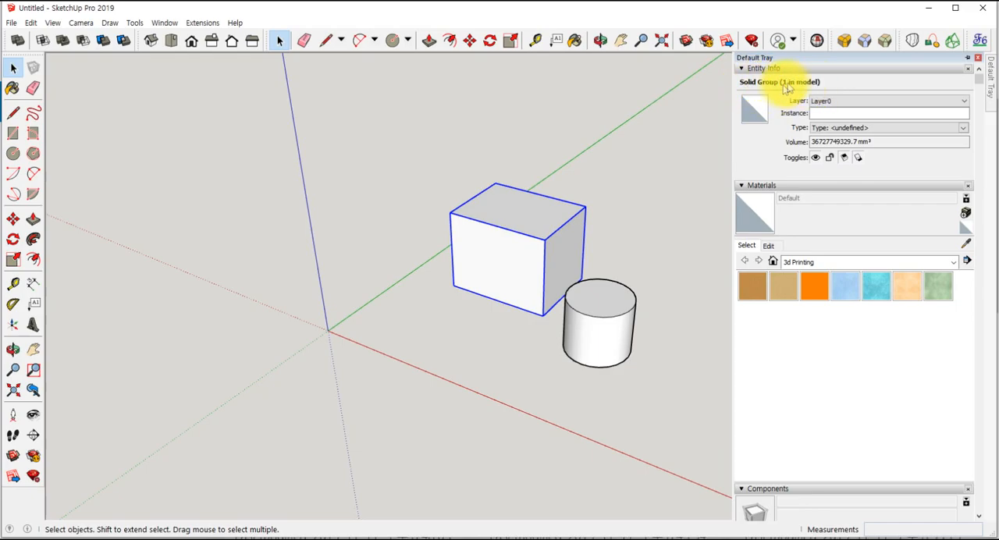
- Paste a copy of the box group farther back near the green axis and delete it again
click(549, 227)
key(ctrl+c)
key(ctrl+v)
click(606, 204)
click(663, 212)
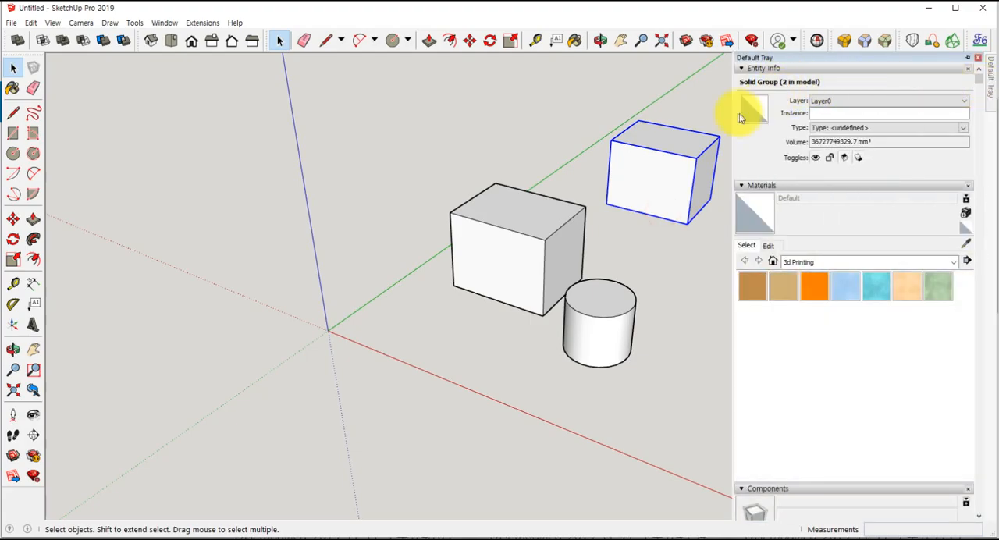
click(714, 97)
click(691, 157)
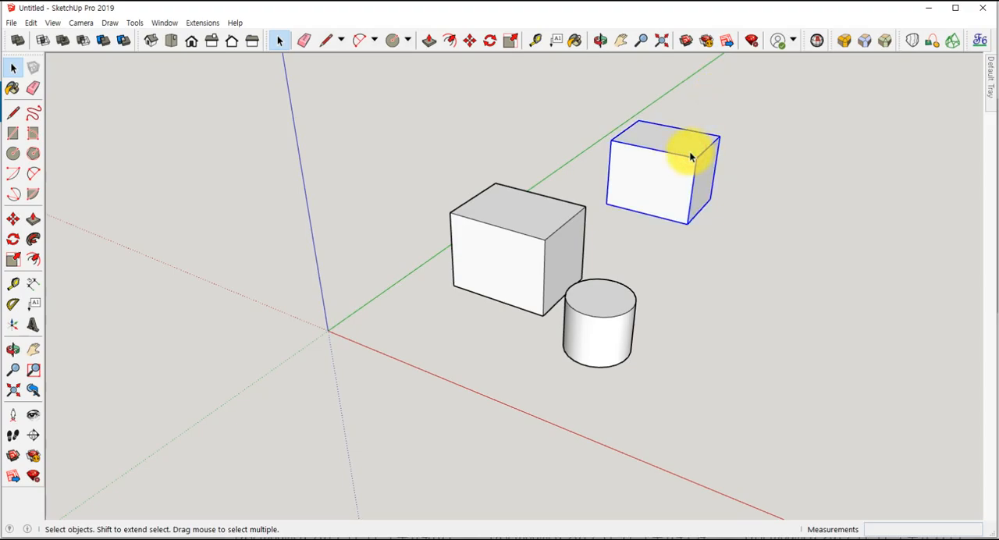
key(Delete)
- Make the whole cylinder a group
triple_click(595, 311)
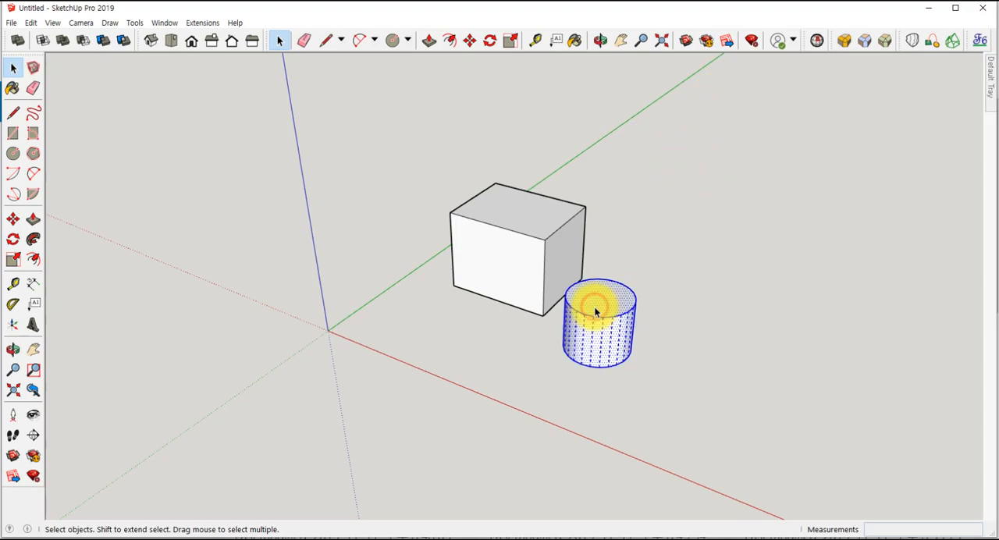
right_click(595, 311)
click(635, 167)
click(708, 209)
- Move the cylinder group so that it overlaps the front corner of the box
middle_drag(665, 321, 753, 310)
key(m)
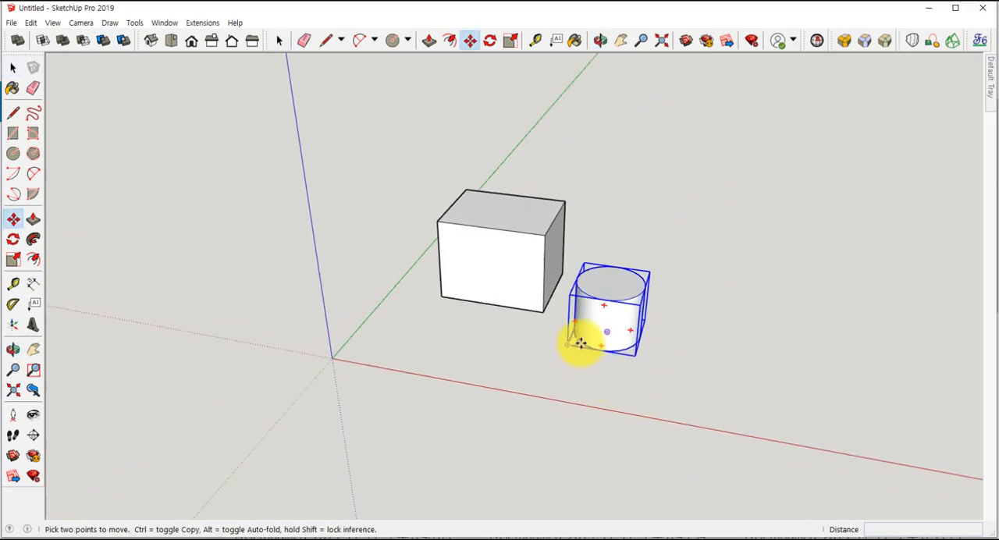
click(580, 338)
click(539, 308)
- Turn on the X-ray face style to see through the overlapping solids
middle_drag(540, 308, 691, 273)
scroll(696, 270, up, 3)
scroll(570, 326, up, 1)
shift+middle_drag(573, 326, 390, 390)
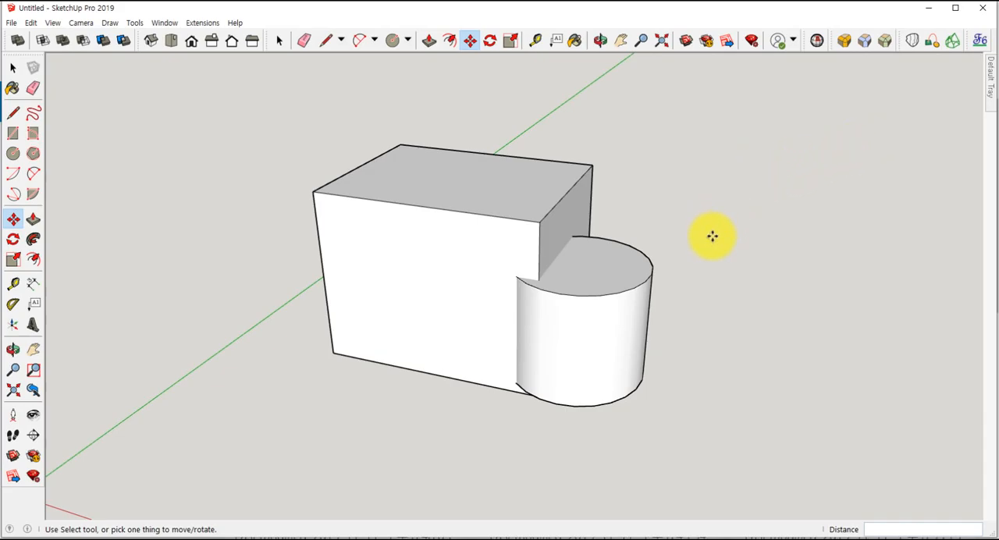
click(55, 24)
mouse_move(81, 197)
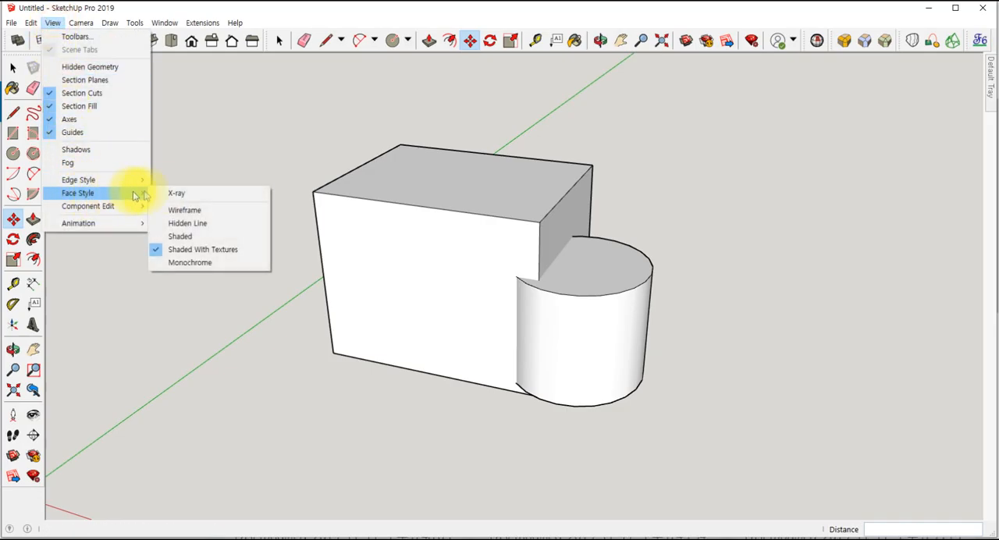
click(168, 193)
- Intersect the box with the cylinder using the Intersect solid tool and undo the operation
middle_drag(583, 431, 419, 408)
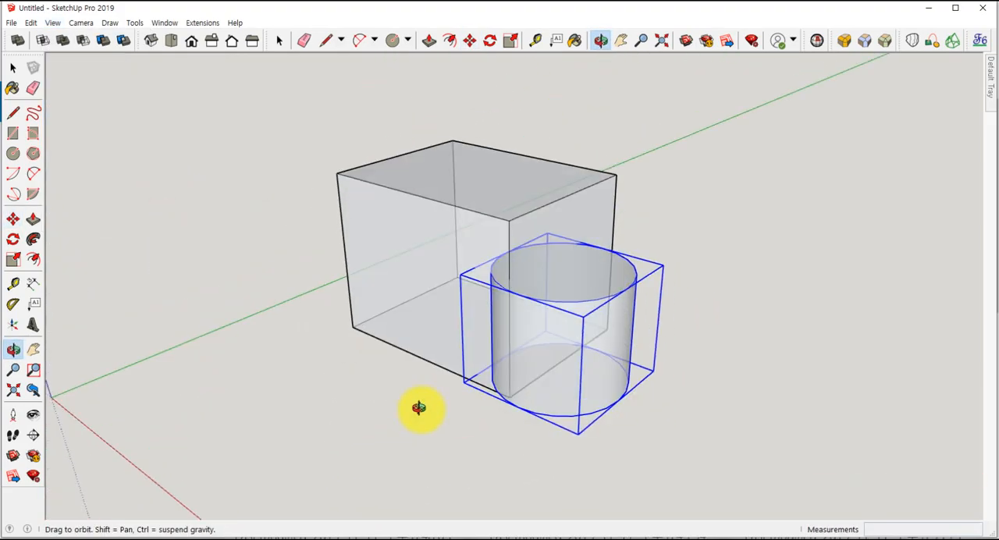
scroll(419, 409, up, 1)
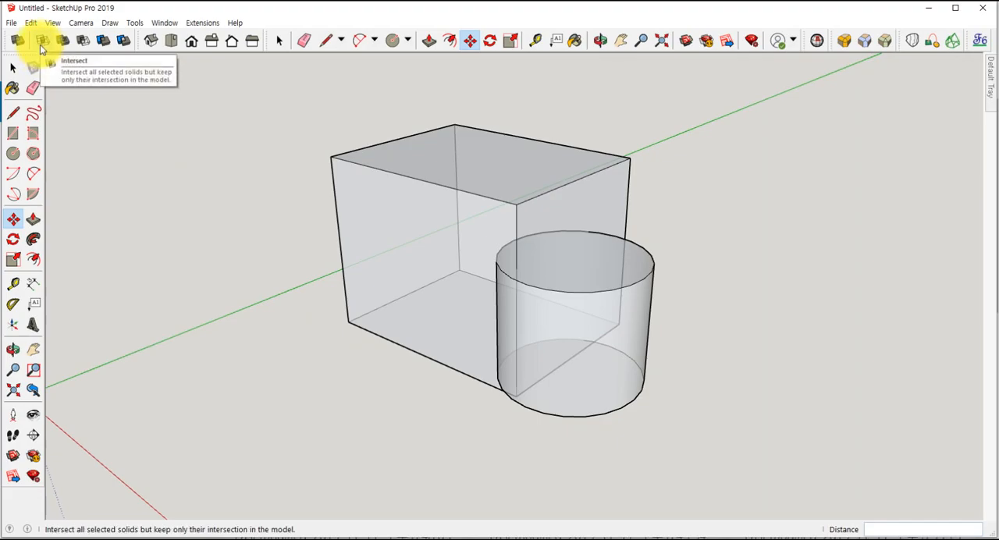
click(41, 44)
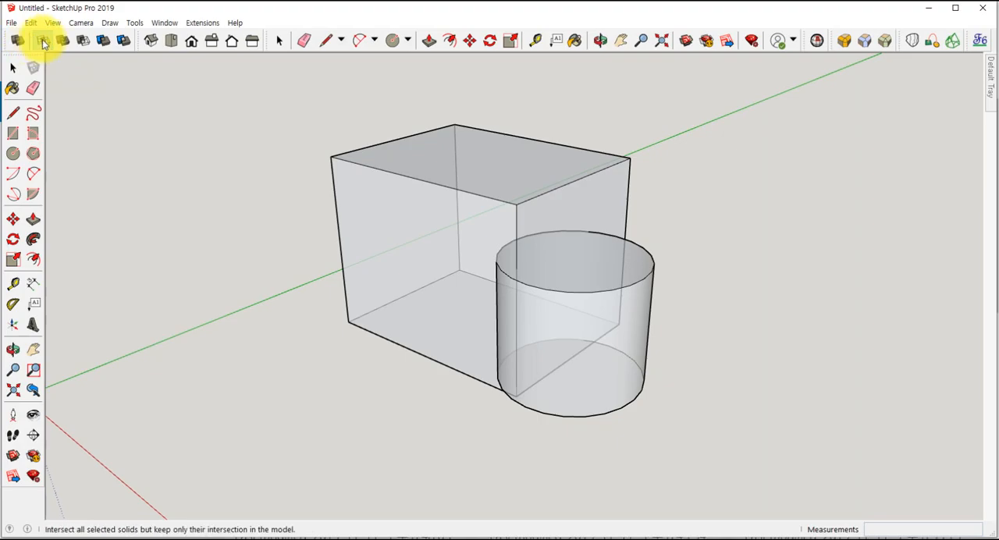
click(402, 204)
click(500, 252)
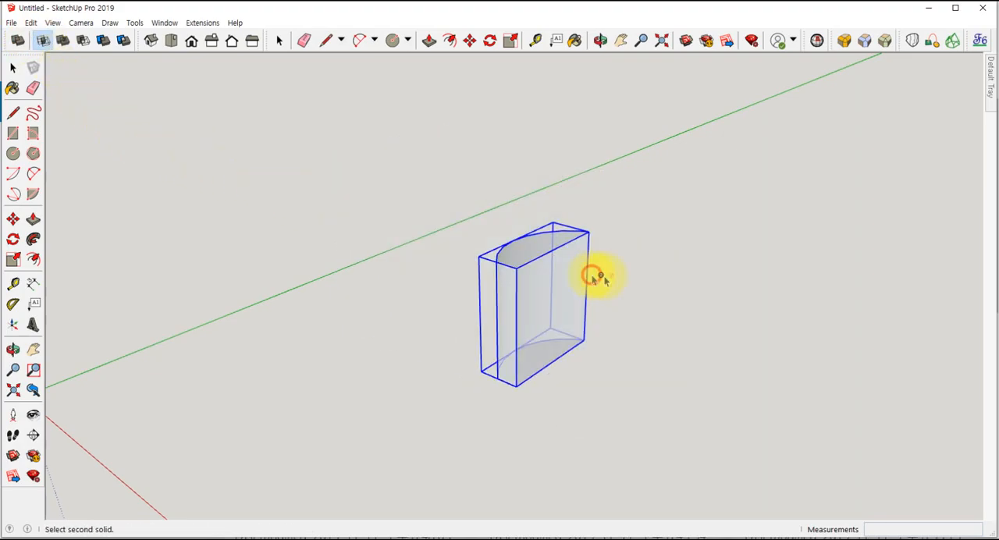
middle_drag(510, 369, 473, 397)
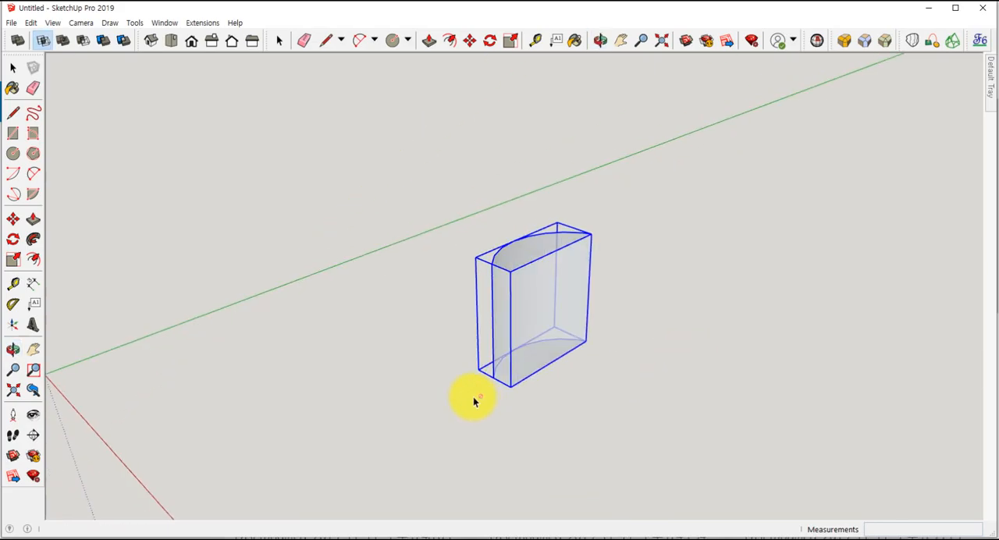
key(ctrl+z)
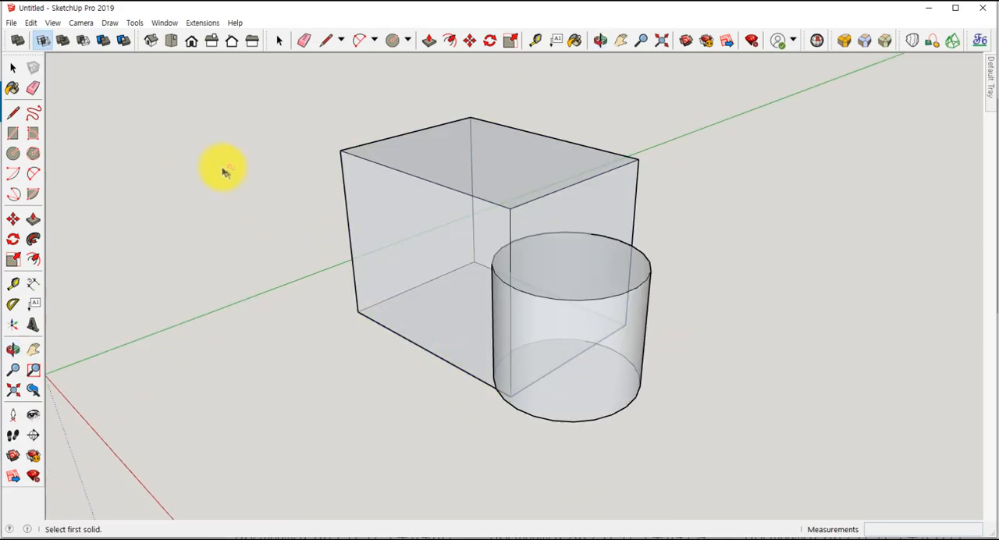
key(space)
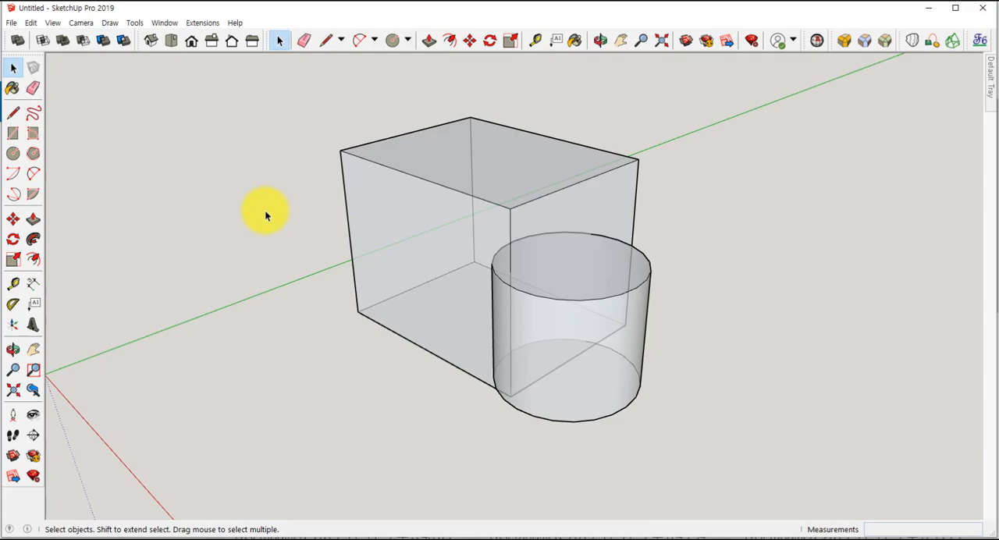
- Subtract the cylinder from the box with the Subtract solid tool
click(85, 44)
click(446, 298)
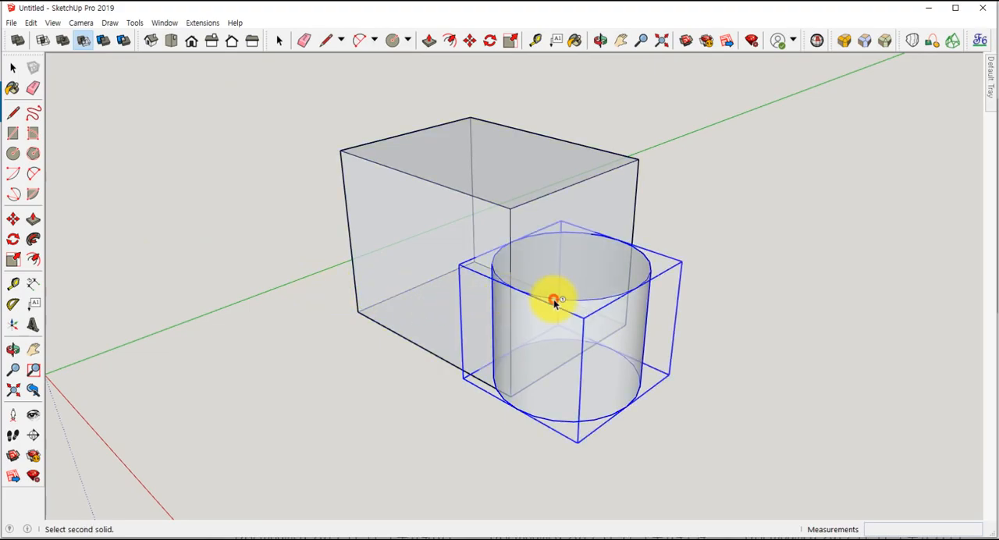
click(525, 225)
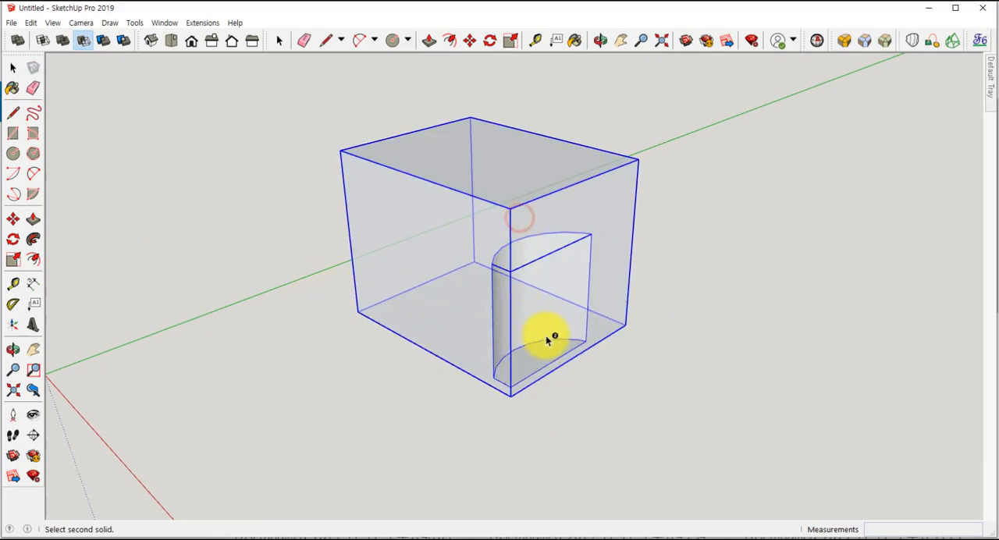
- Turn off the X-ray face style and undo the subtraction
click(52, 22)
mouse_move(99, 195)
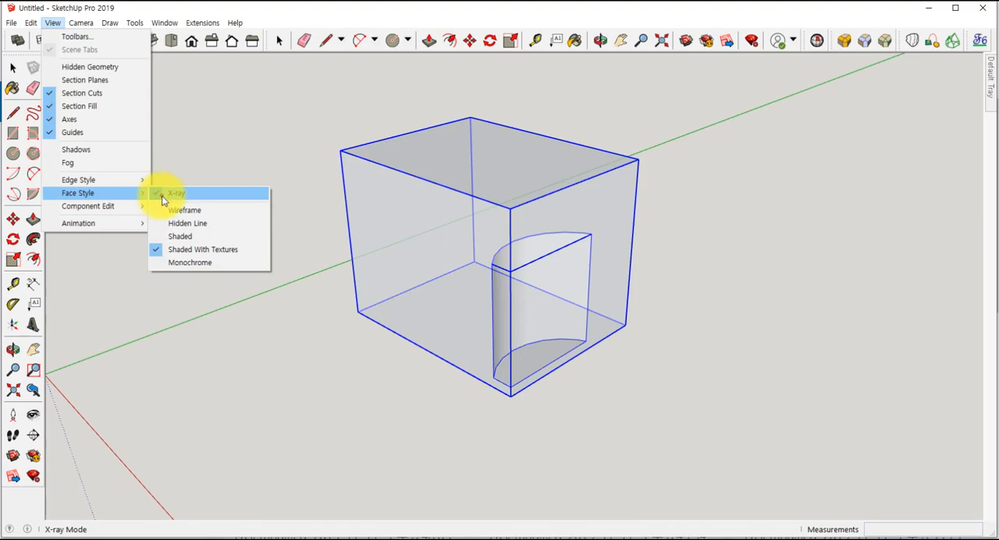
click(162, 201)
mouse_move(520, 268)
middle_down()
mouse_move(674, 290)
mouse_move(619, 232)
mouse_move(520, 269)
middle_up()
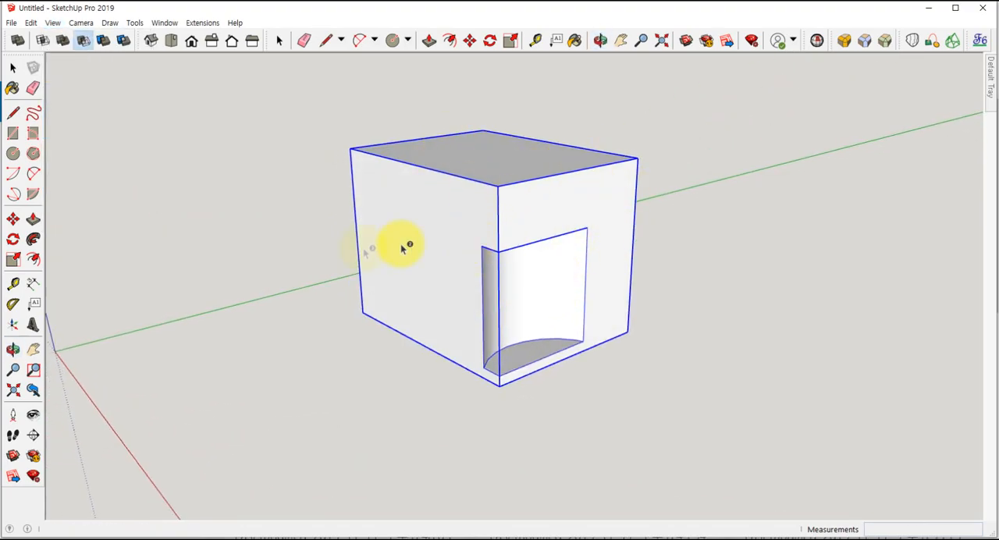
key(ctrl+z)
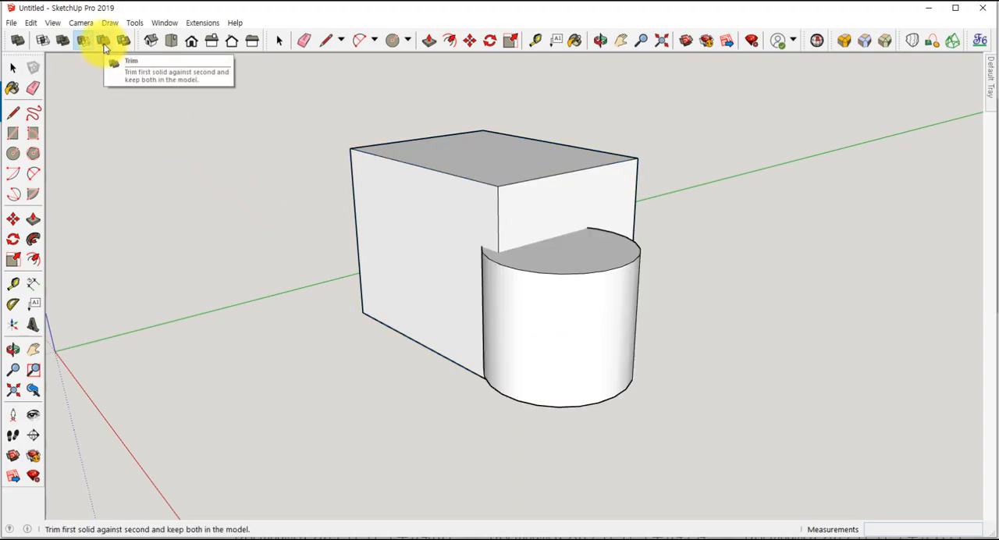
- Trim the box with the cylinder using the Trim solid tool, keeping the cylinder in the model
middle_drag(374, 374, 409, 406)
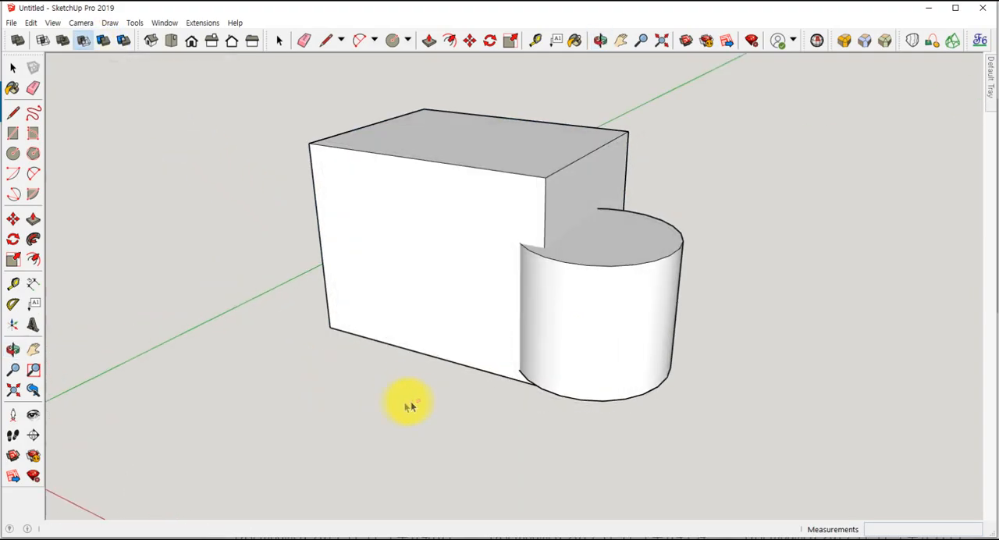
click(103, 40)
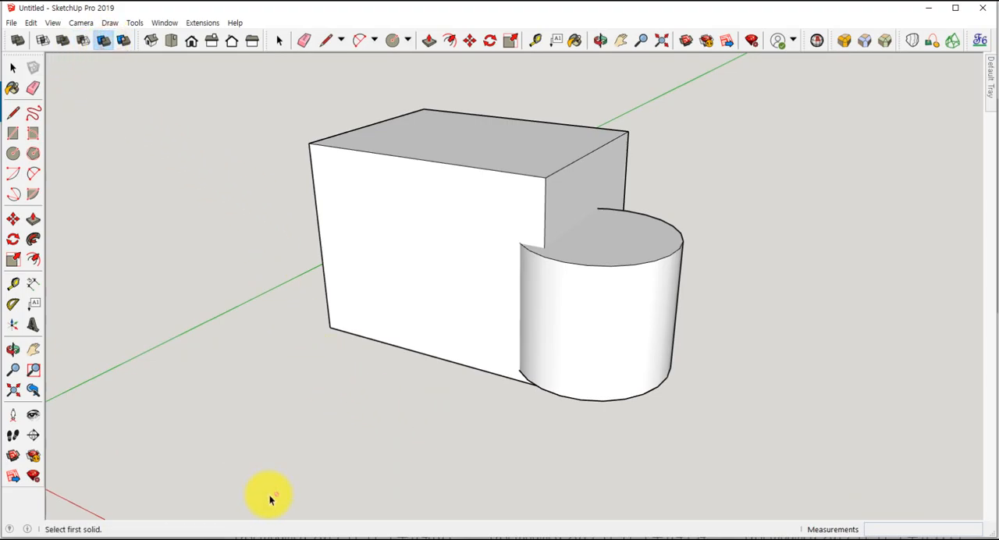
click(557, 359)
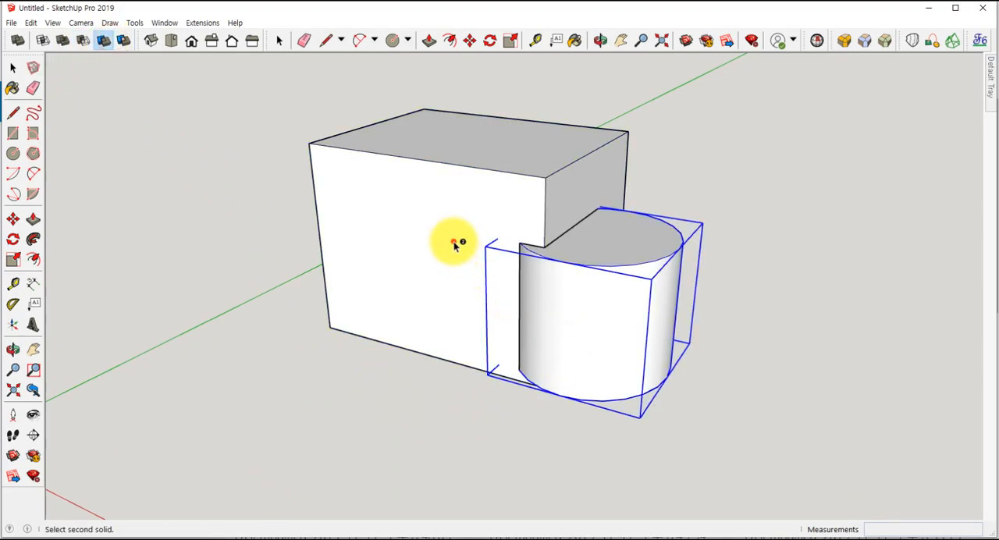
- Move the cylinder about 2299 mm away from the trimmed box to inspect the cut, and undo the move
key(m)
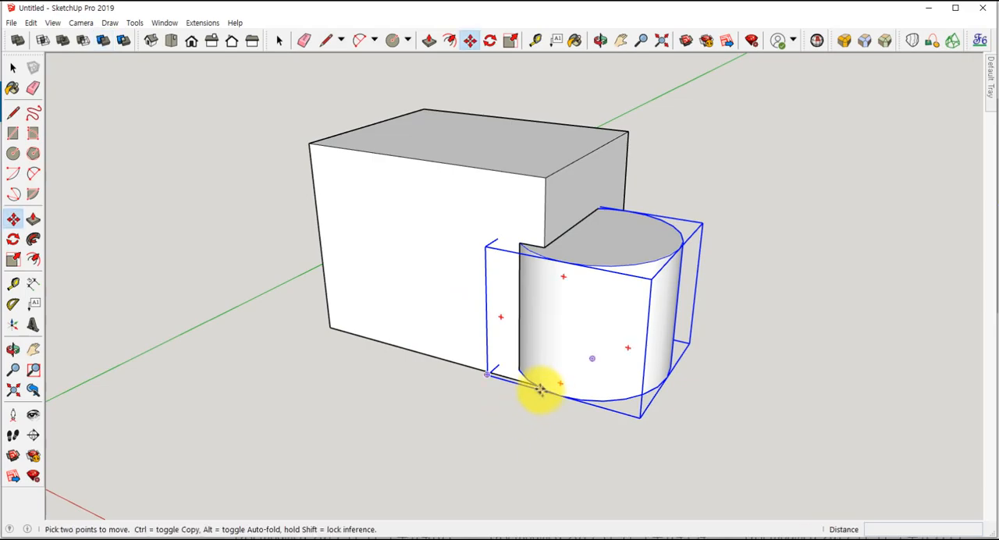
click(539, 384)
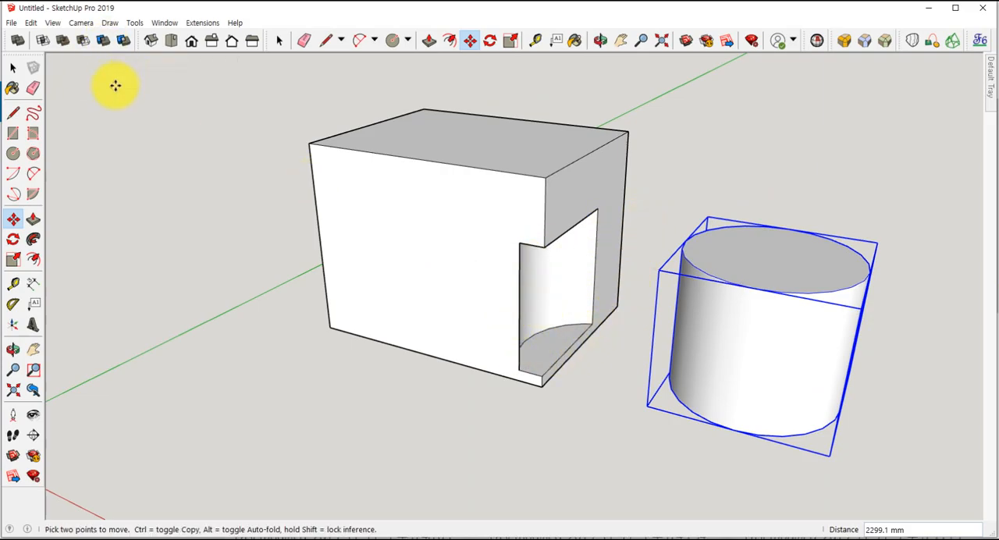
key(ctrl+z)
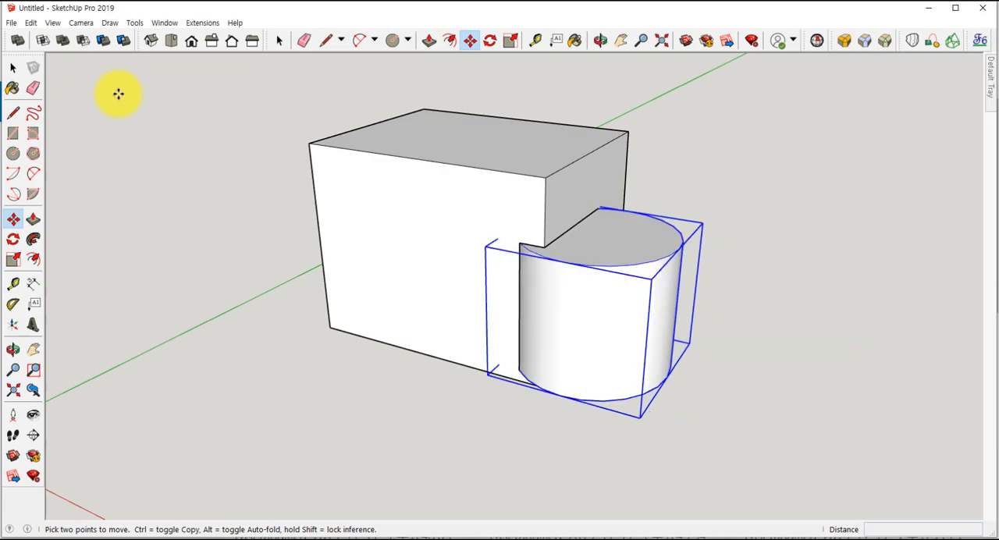
- Undo the trim of the box by the cylinder and select the untrimmed box
click(121, 43)
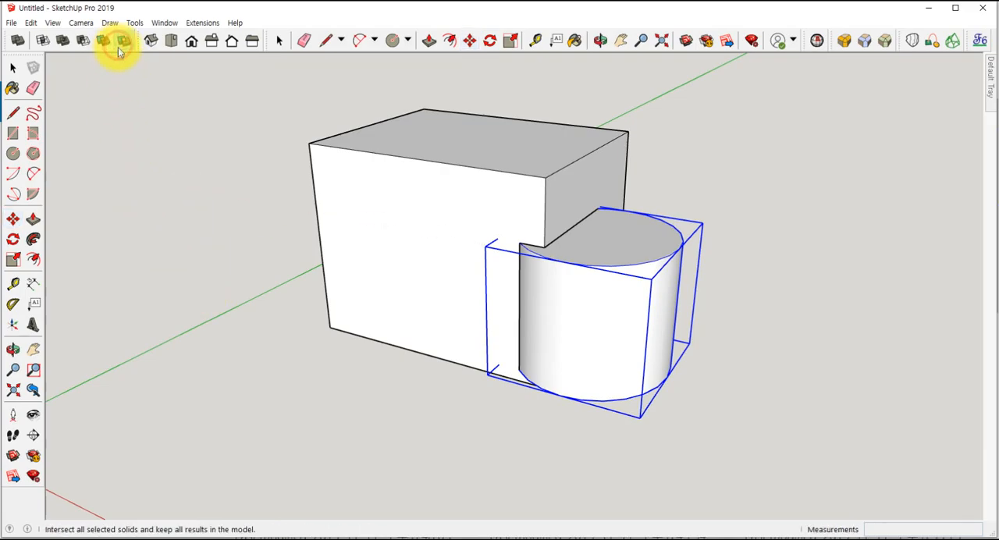
click(597, 266)
key(space)
click(208, 326)
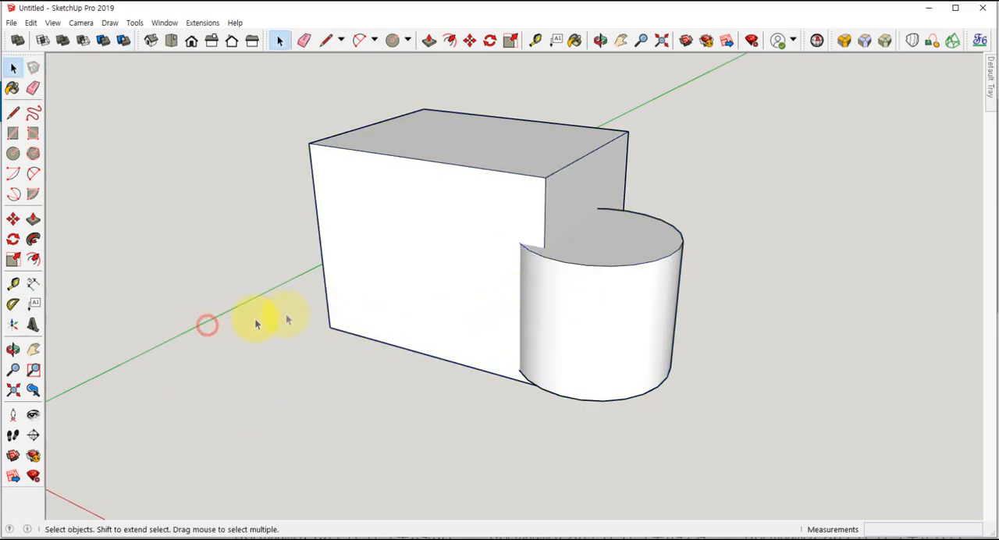
click(598, 292)
click(439, 255)
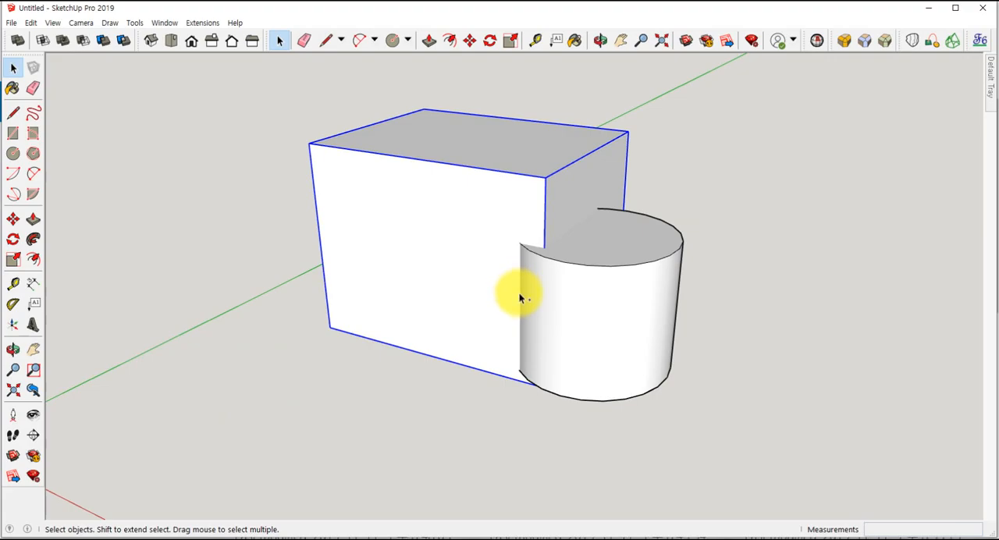
key(ctrl+z)
key(ctrl+y)
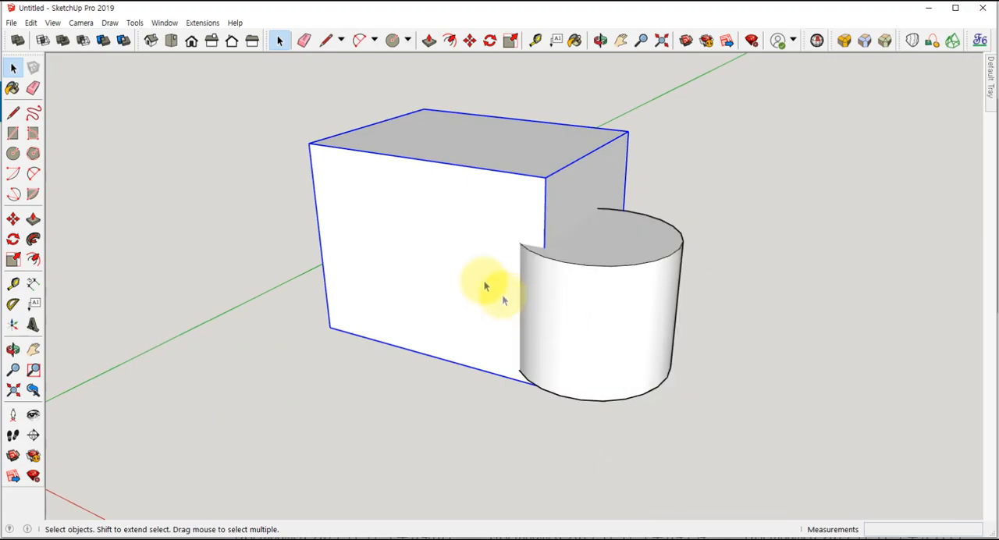
- Split the overlapping box and cylinder with the Split solid tool, undo it, and repeat the split starting from the cylinder
click(123, 40)
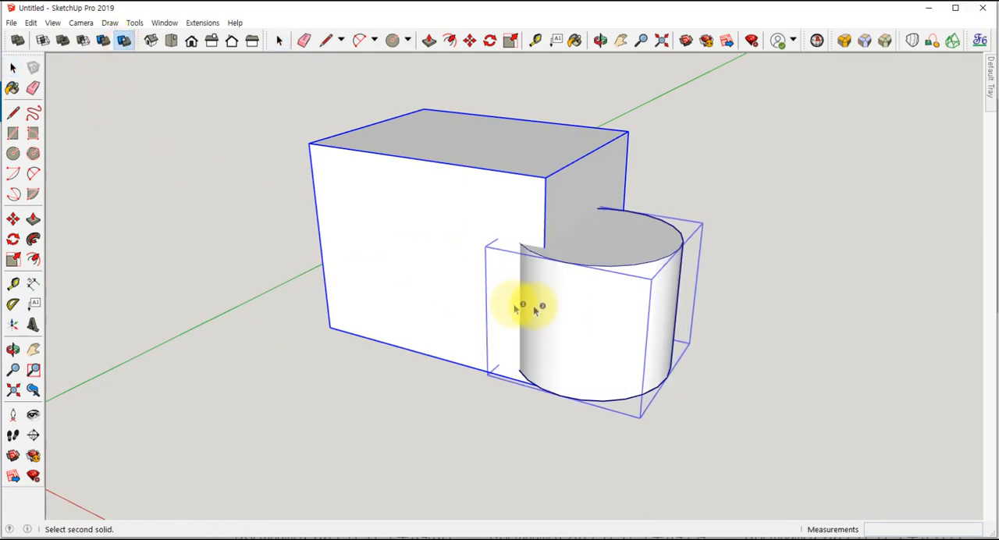
click(591, 307)
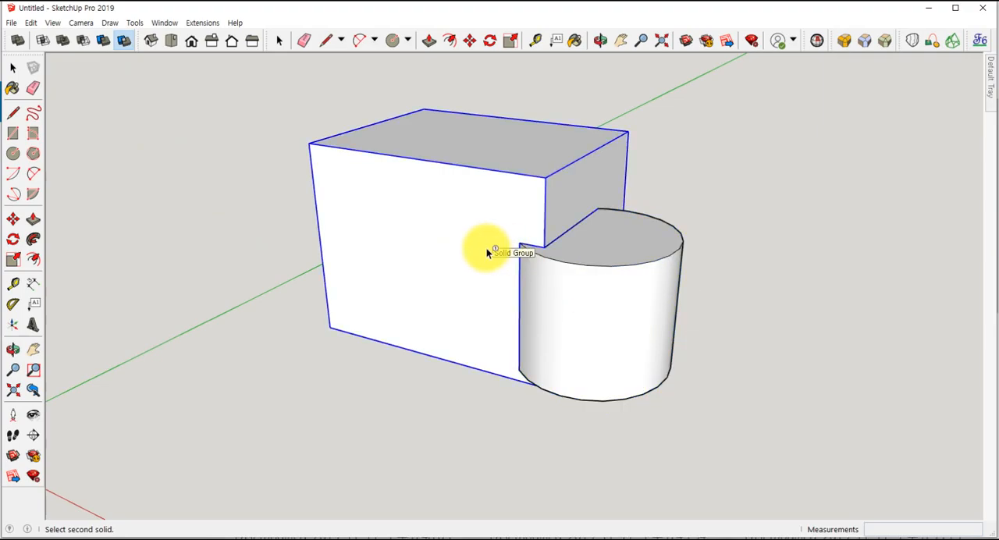
key(Escape)
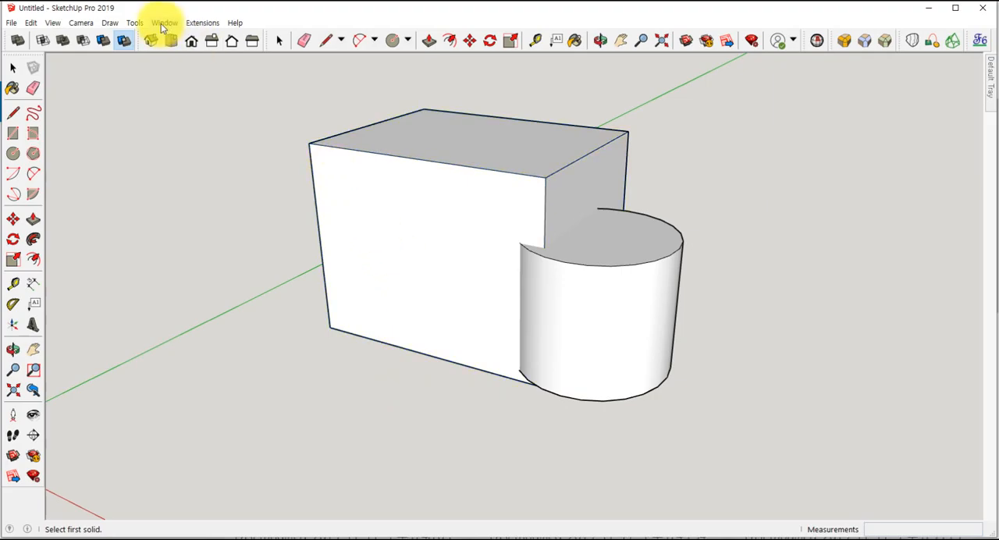
click(123, 42)
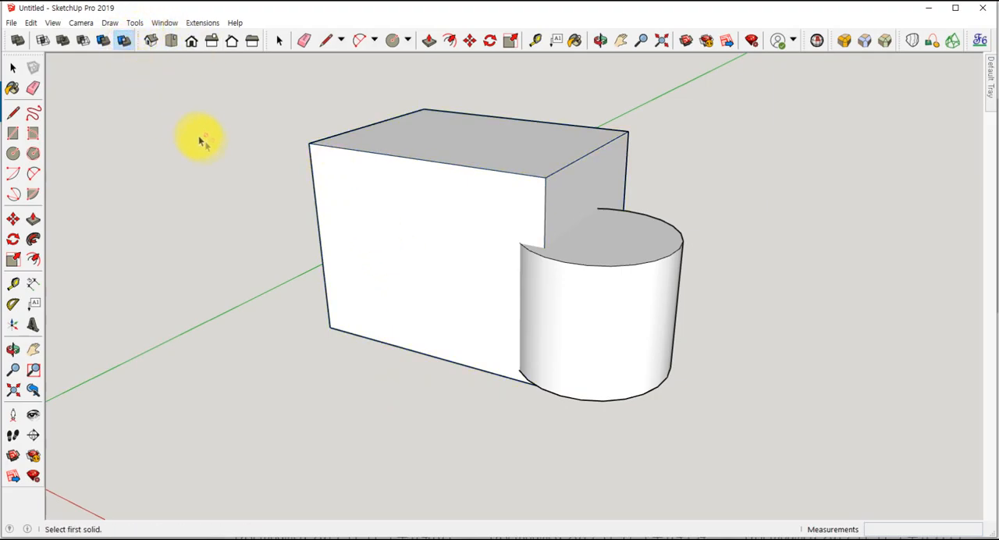
click(599, 249)
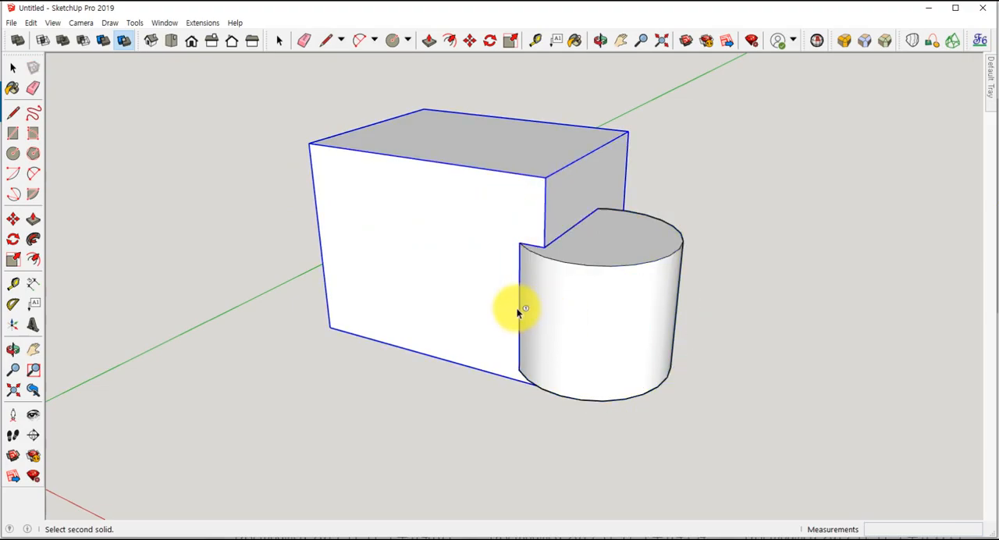
- Move the split box about 2050 mm away from the other pieces and undo the move
key(m)
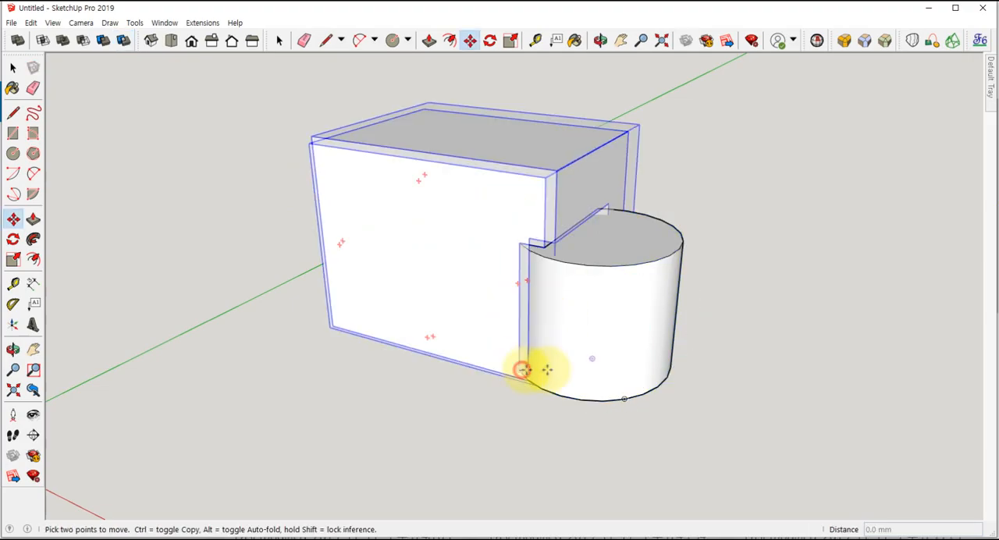
click(522, 369)
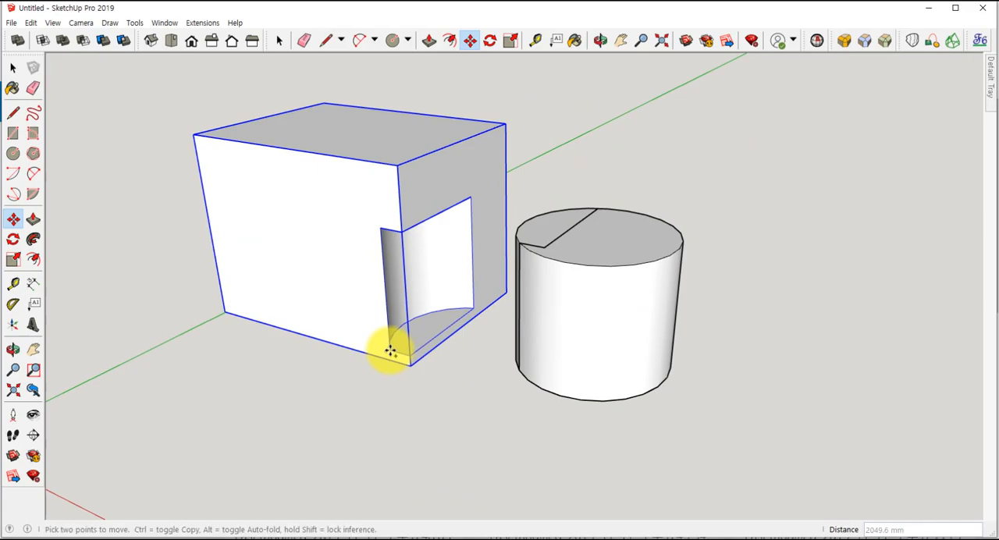
key(space)
- Move the remaining part of the cylinder about 1845 mm away from the box
click(588, 289)
key(m)
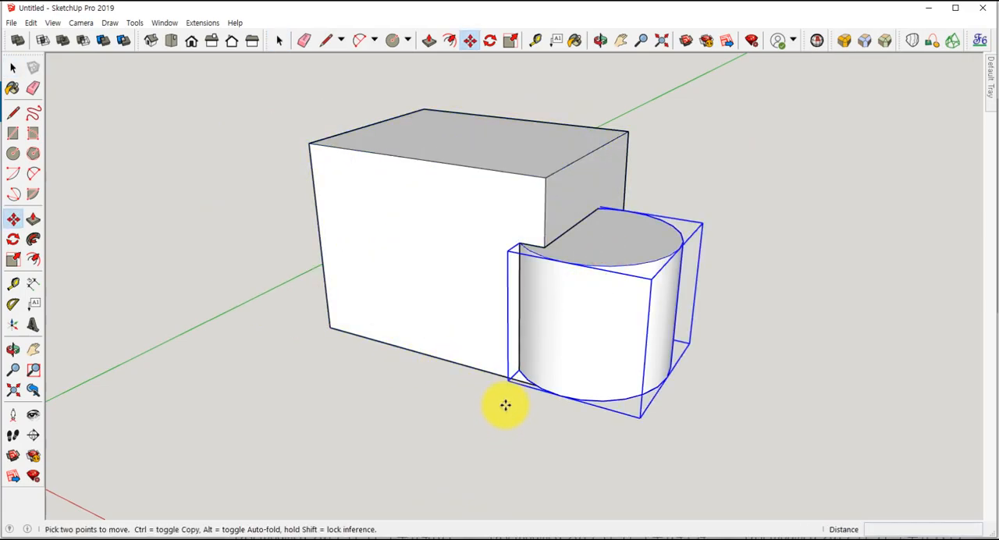
click(513, 382)
click(634, 413)
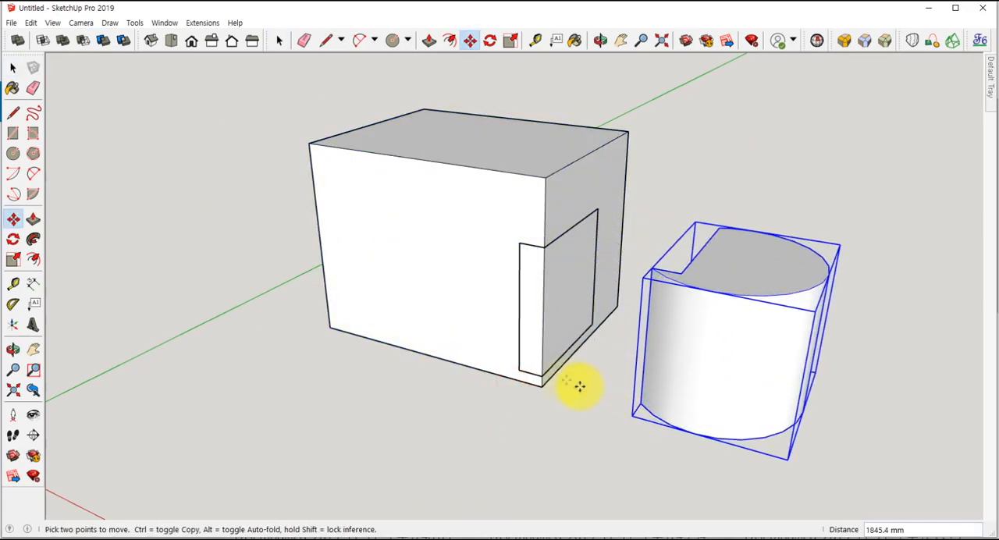
- Move the overlap piece about 2882 mm out of the box's notch and shift it about another 714 mm
click(544, 337)
key(space)
click(544, 337)
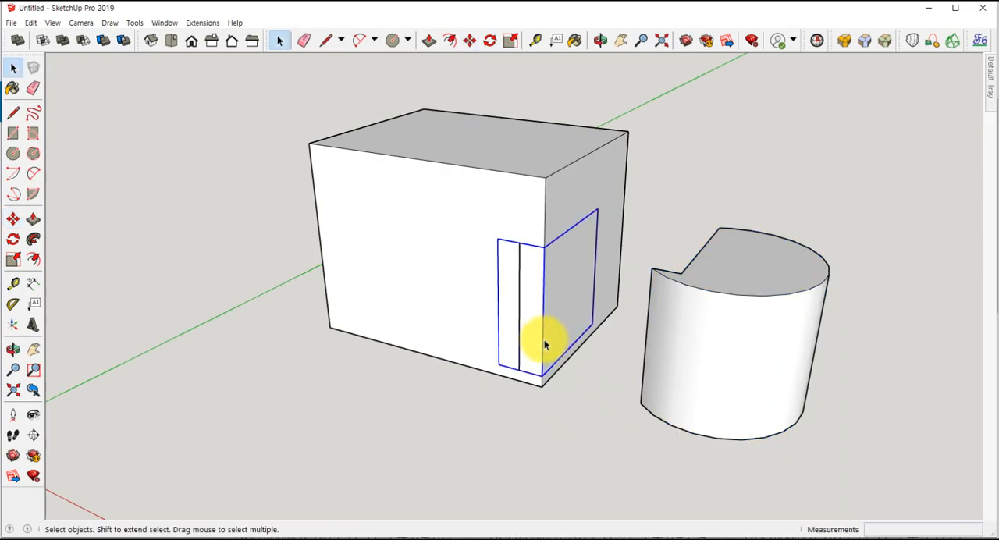
key(m)
click(529, 346)
click(520, 372)
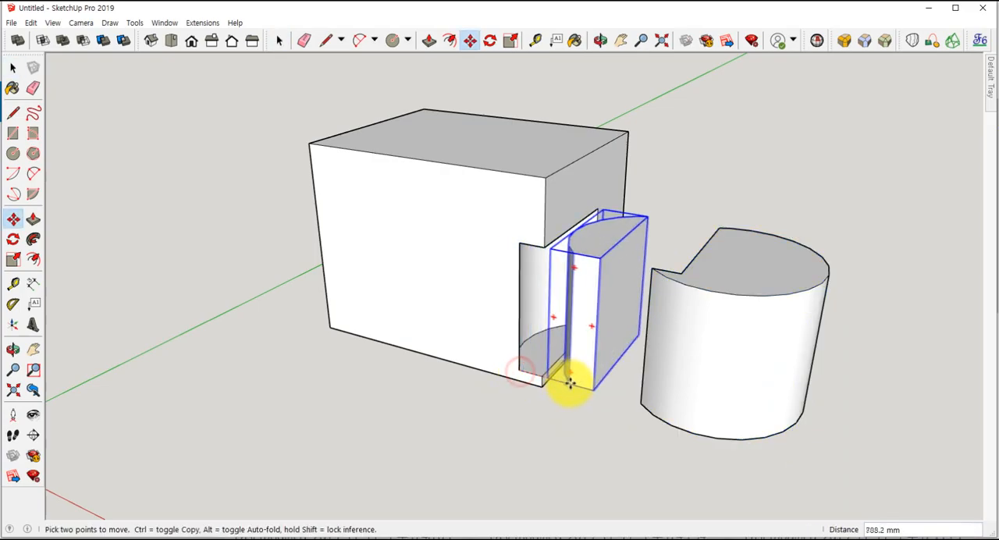
click(404, 487)
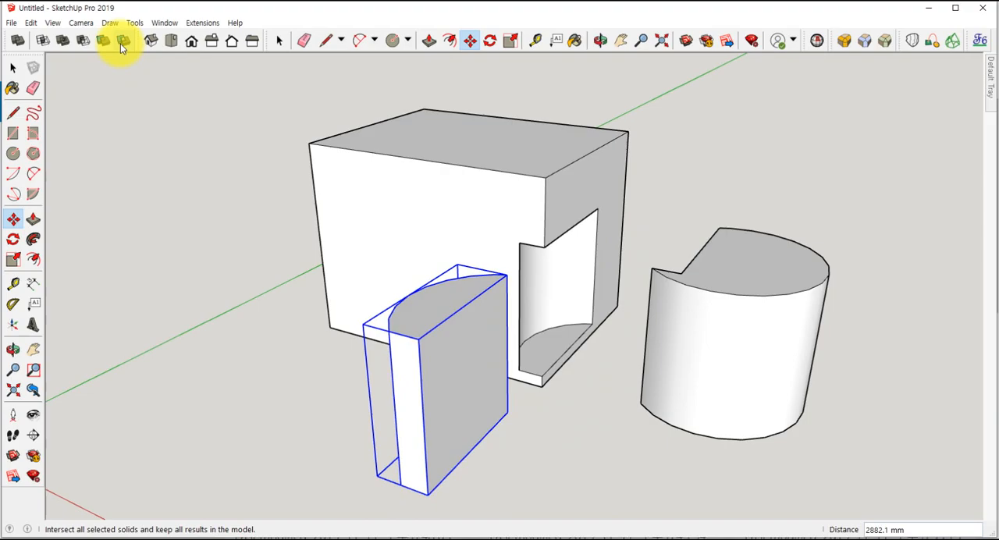
click(191, 184)
click(174, 178)
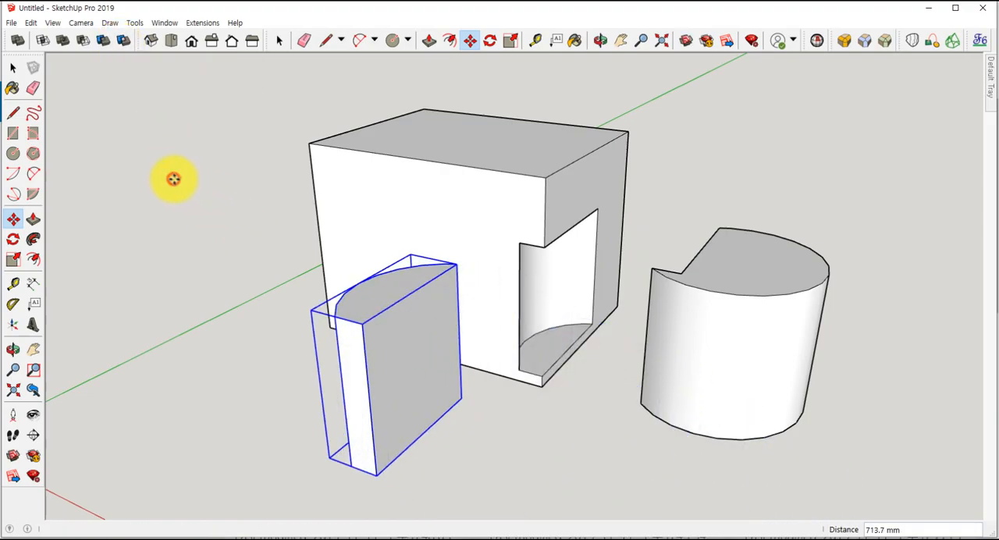
- Undo the moves of the overlap piece and the cylinder part, and clear the selection
key(ctrl+z)
key(ctrl+z)
key(ctrl+z)
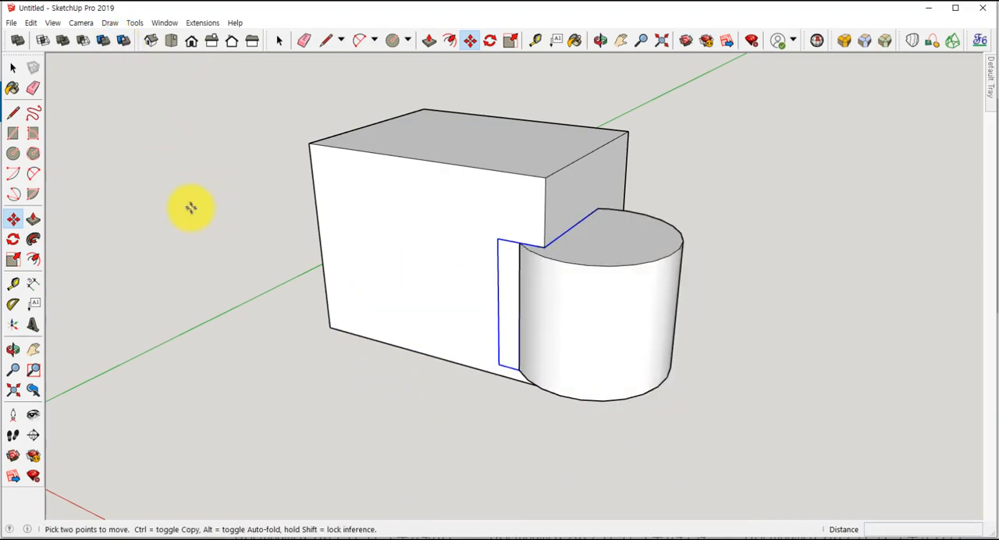
key(space)
double_click(352, 171)
click(785, 155)
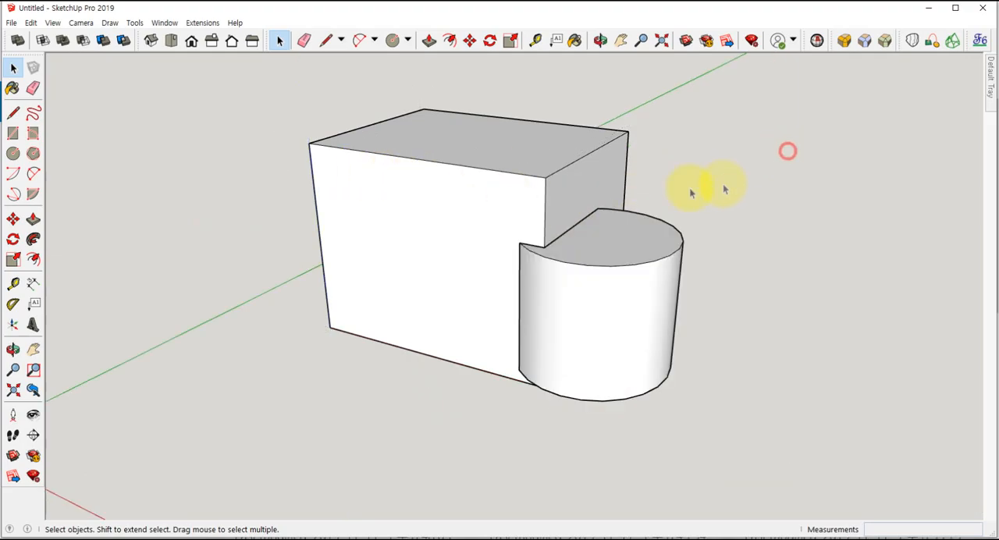
double_click(400, 152)
click(736, 94)
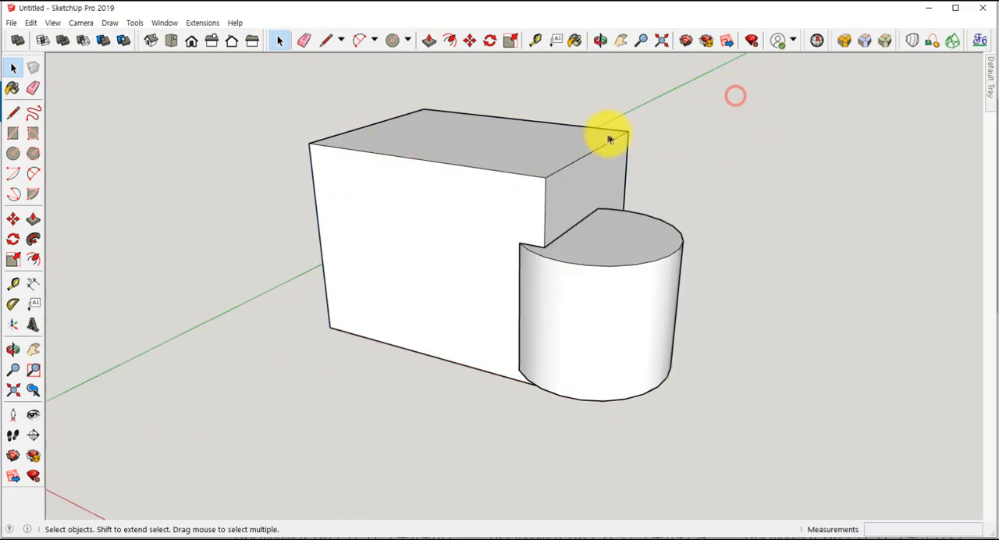
- Delete the split box and all remaining solid pieces from the model
click(595, 146)
key(Delete)
drag(448, 174, 817, 438)
key(Delete)
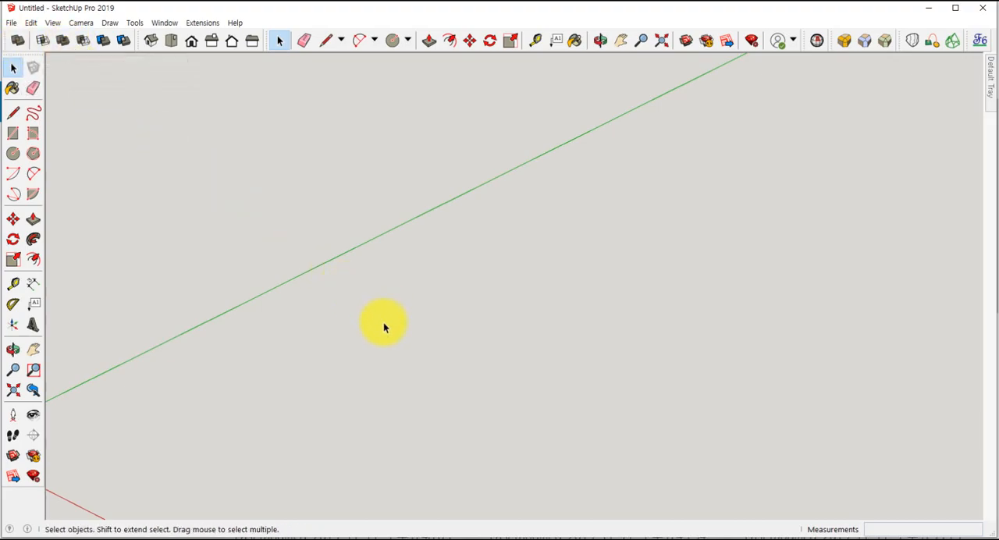
- Draw a rectangle on the ground beside the green axis and Push/Pull it up about 4206 mm into a tall box
key(r)
click(337, 348)
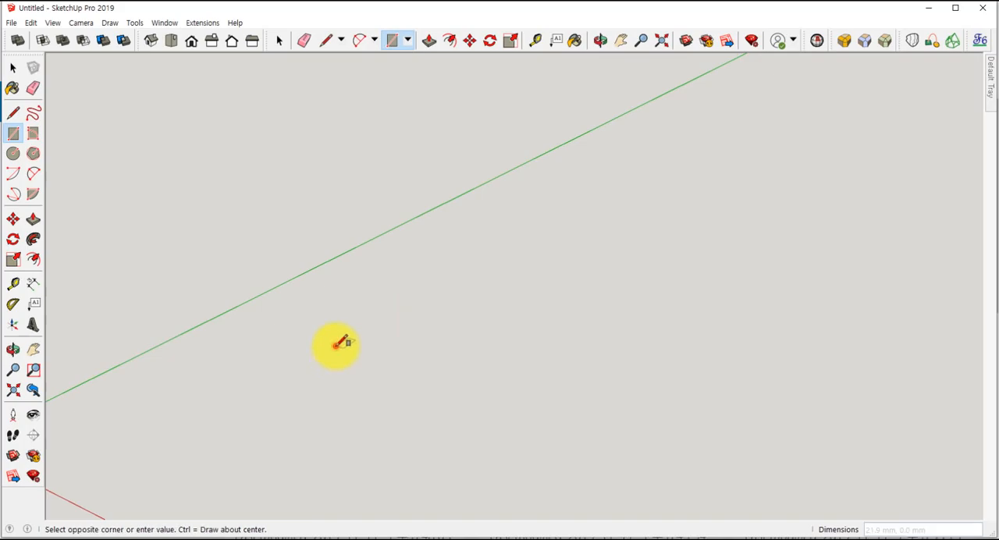
click(537, 336)
key(p)
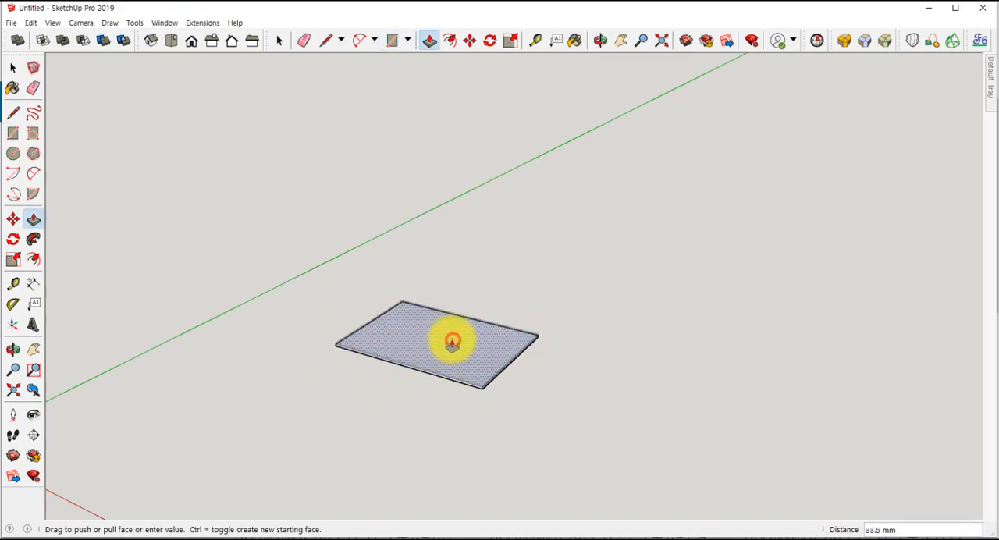
click(452, 342)
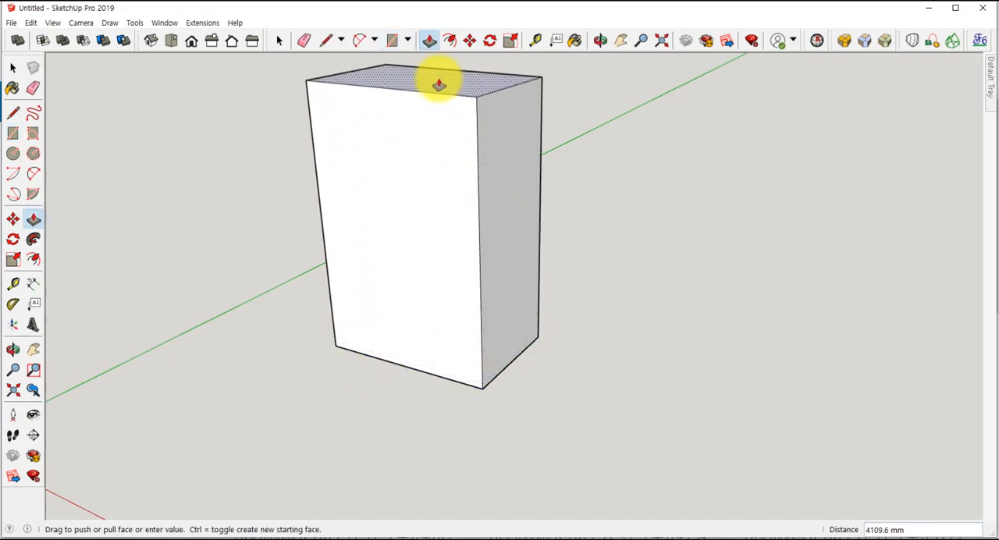
click(439, 84)
scroll(448, 143, down, 3)
middle_drag(448, 143, 452, 273)
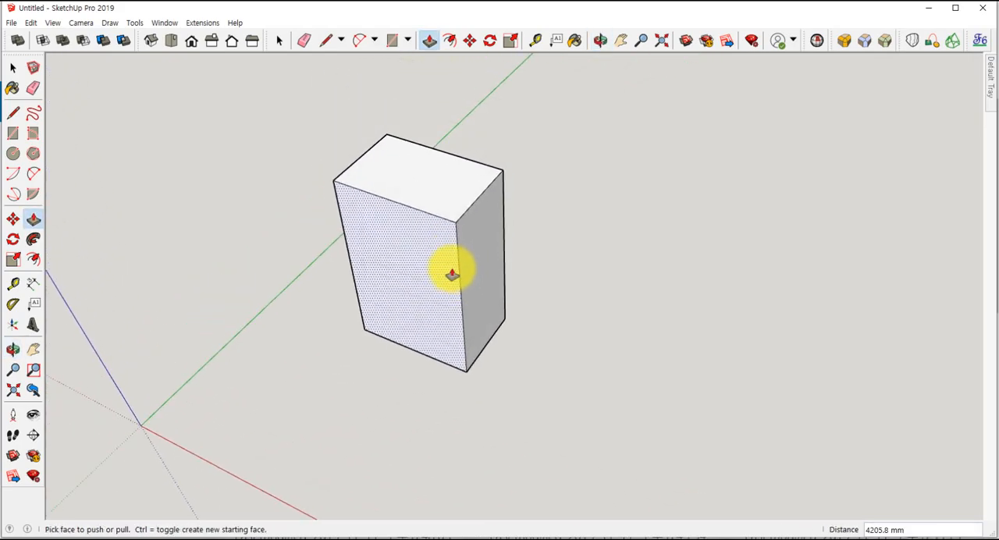
- Offset the tall box's top face outline inward by about 340 mm
key(f)
click(423, 202)
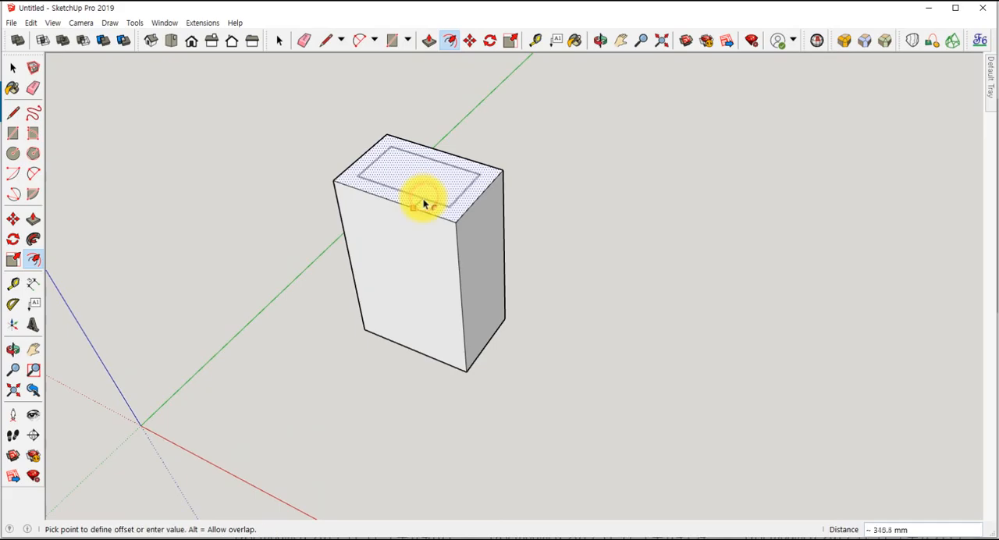
click(427, 202)
- Hollow out the tall box by pushing the inner top face down with Push/Pull
key(p)
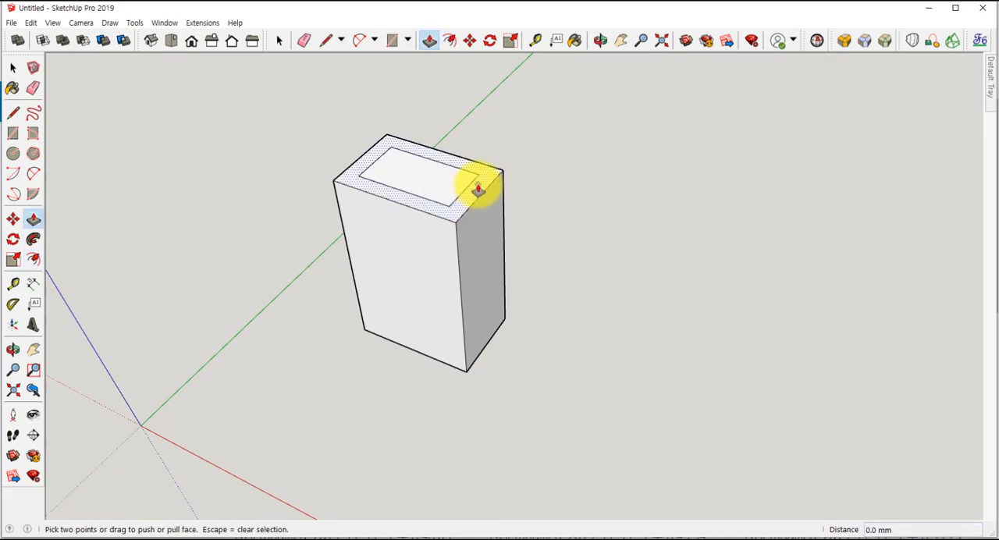
key(space)
click(456, 186)
key(p)
click(453, 189)
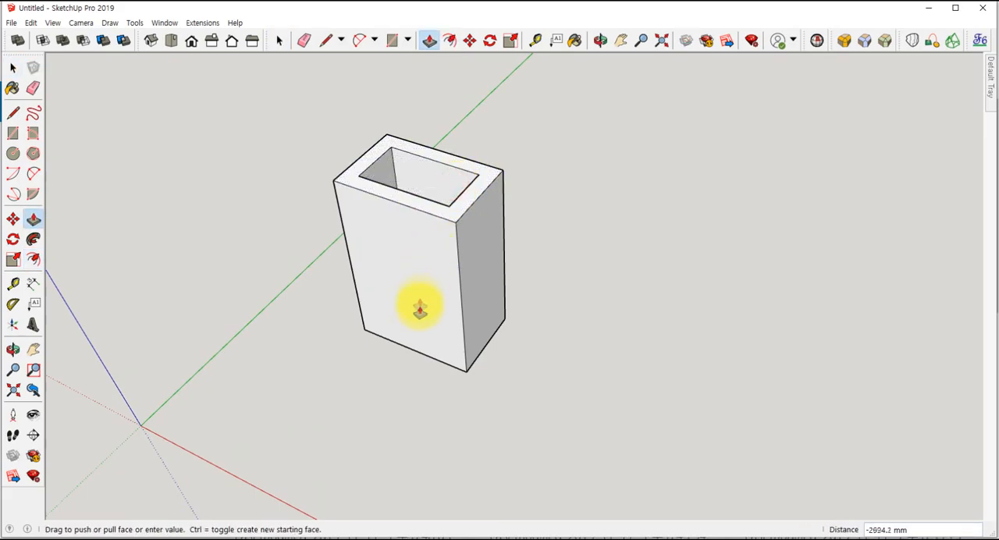
click(430, 358)
- Select all geometry of the hollow box and make it a group
key(space)
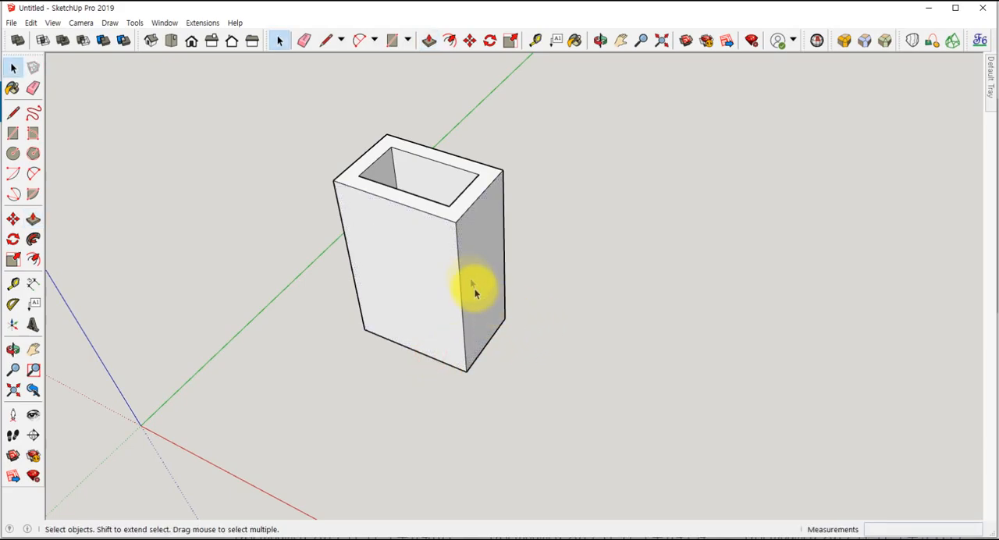
triple_click(422, 207)
right_click(425, 209)
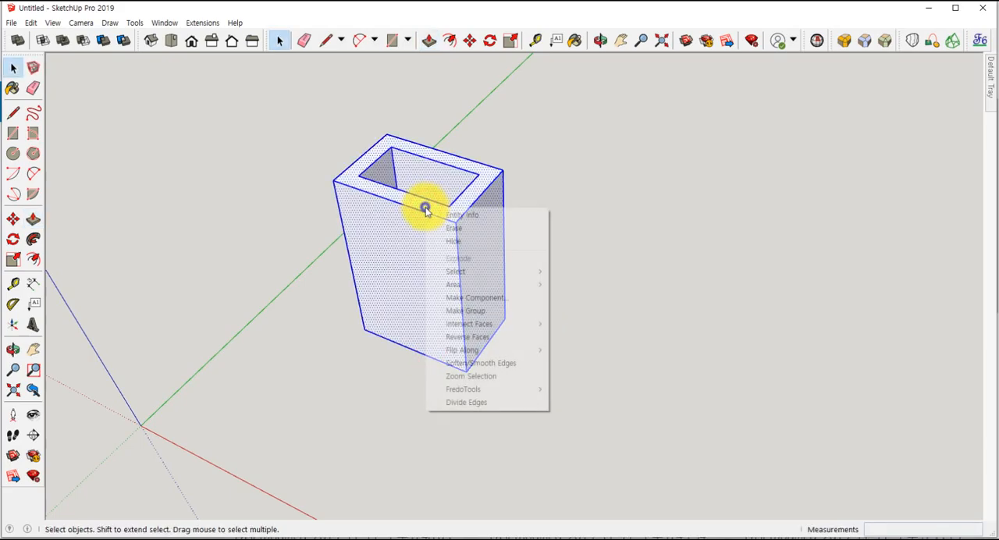
click(459, 310)
click(541, 311)
- Copy the hollow box group and paste the duplicate beside the original along the red axis
click(495, 312)
key(ctrl+c)
key(ctrl+v)
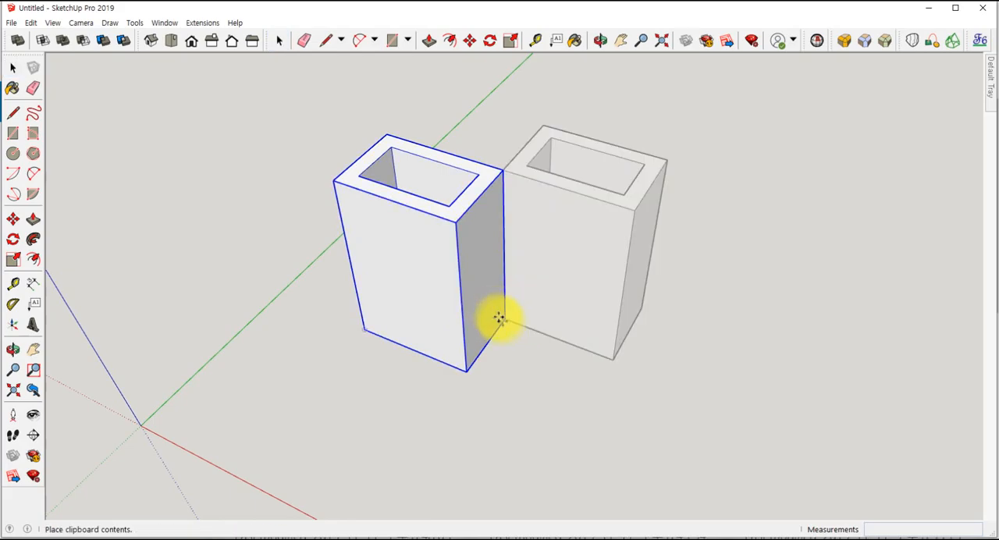
click(529, 390)
- Rotate the copied hollow box onto its side about its lower front corner, in the plane of its front face
middle_drag(523, 395, 578, 301)
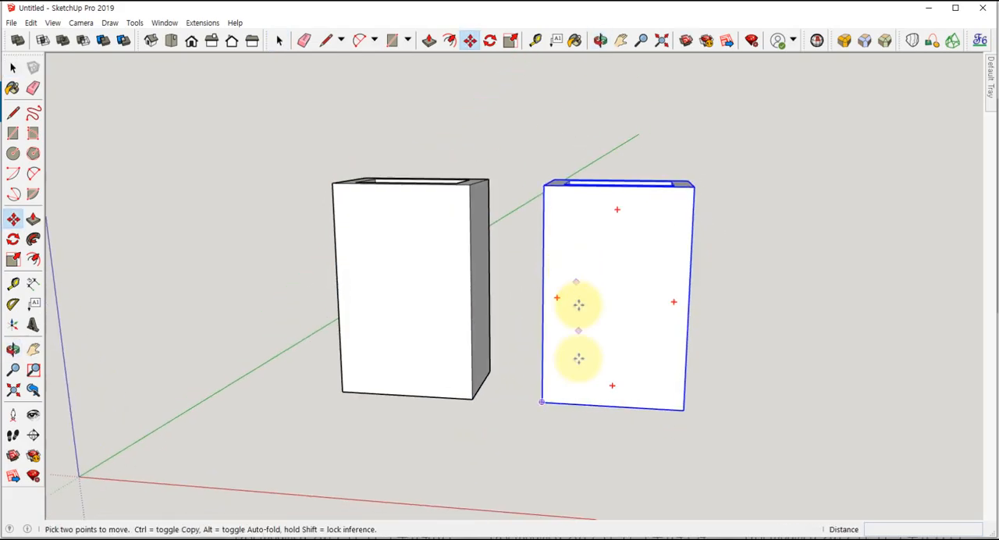
middle_drag(578, 397, 575, 451)
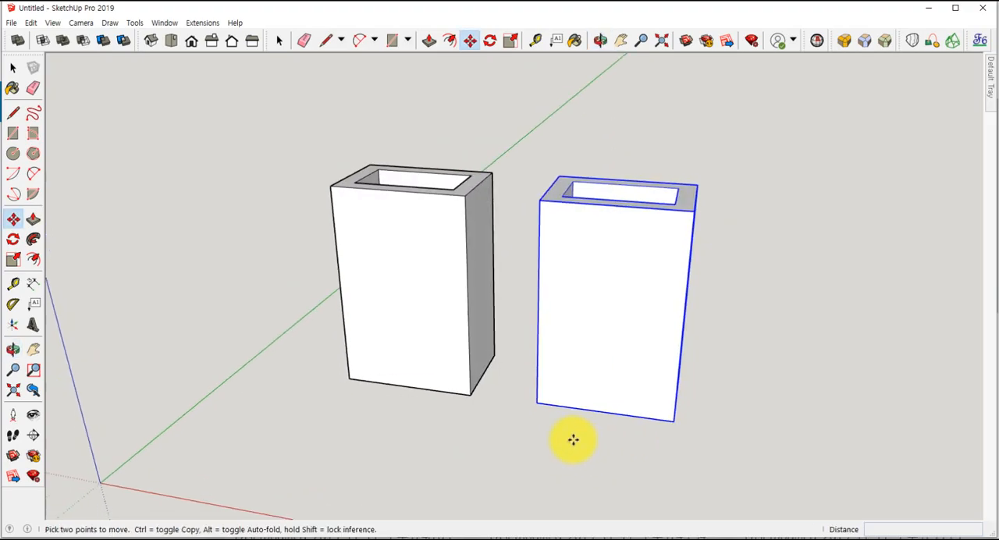
key(q)
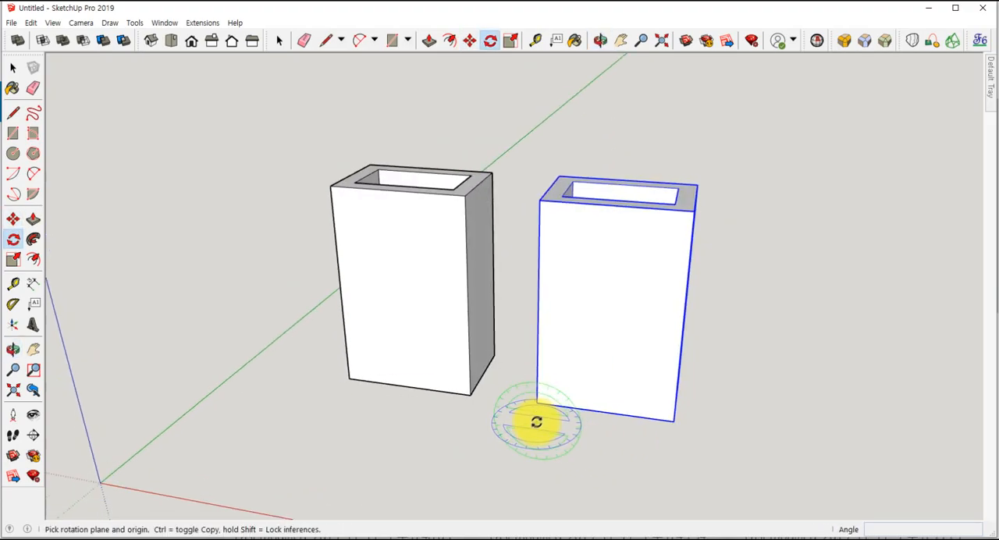
drag(535, 404, 602, 399)
click(616, 413)
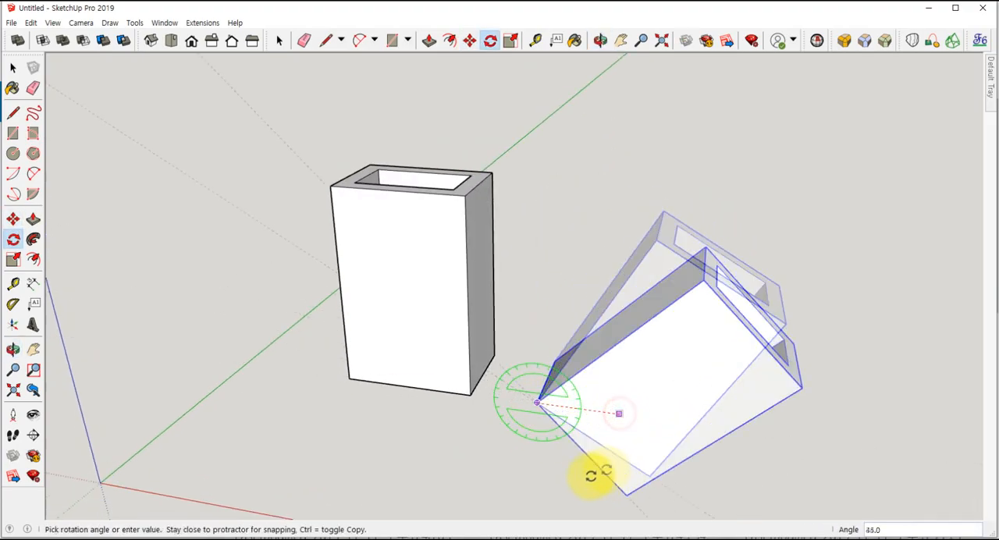
click(545, 473)
- Move the lying hollow box into the upright one so they cross with both ends protruding, making the final shift about 859 mm
key(m)
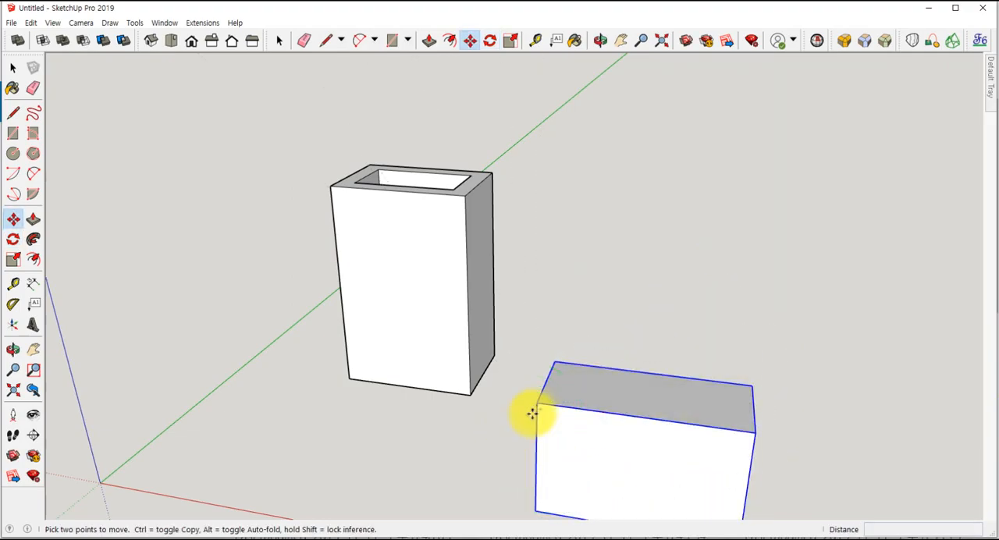
click(535, 404)
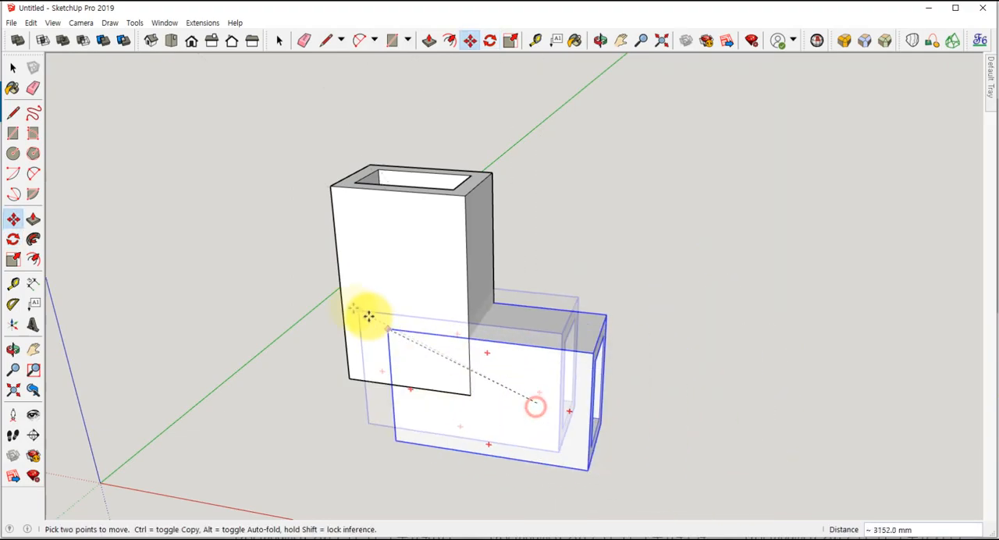
click(336, 236)
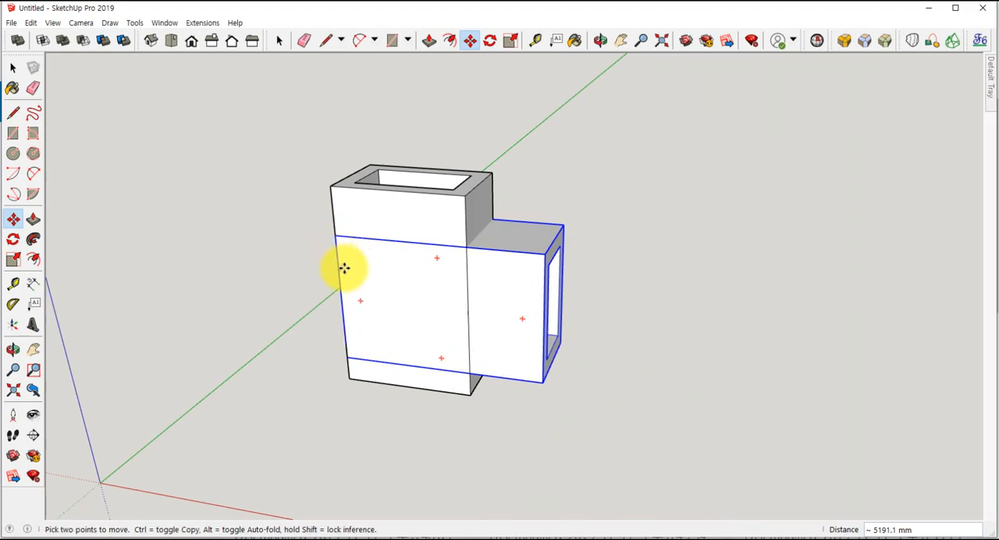
click(334, 235)
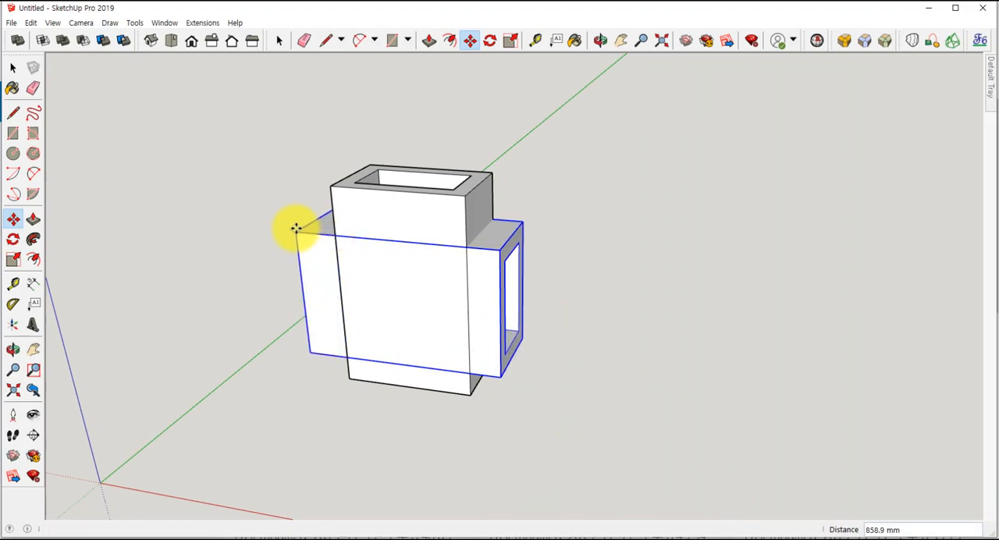
click(296, 228)
- Select both crossing hollow boxes, copy them and paste the duplicate pair beside the originals
key(space)
drag(226, 145, 601, 462)
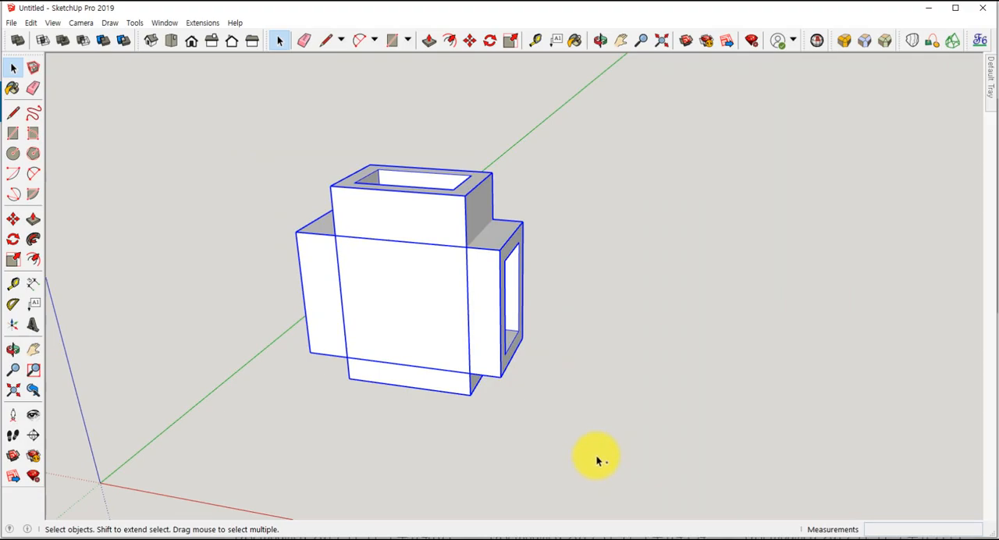
key(ctrl+c)
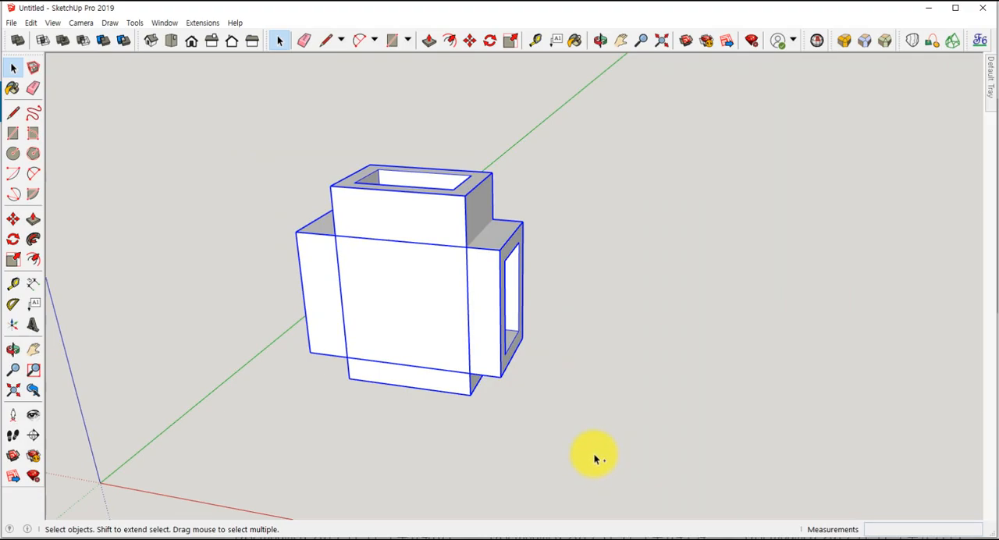
key(ctrl+v)
click(605, 408)
mouse_move(535, 439)
middle_down()
mouse_move(458, 442)
mouse_move(548, 435)
middle_up()
- Set the face style to X-ray
click(52, 23)
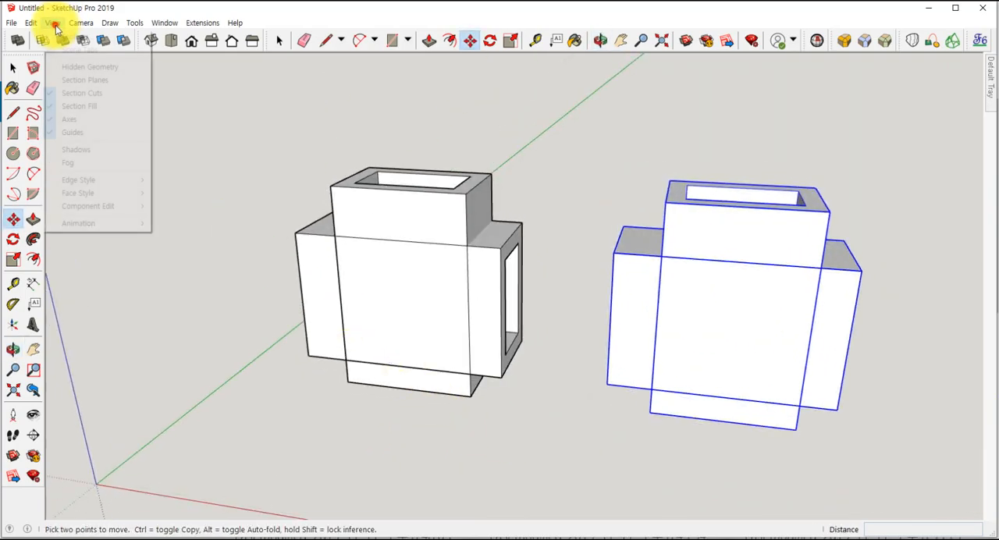
mouse_move(81, 195)
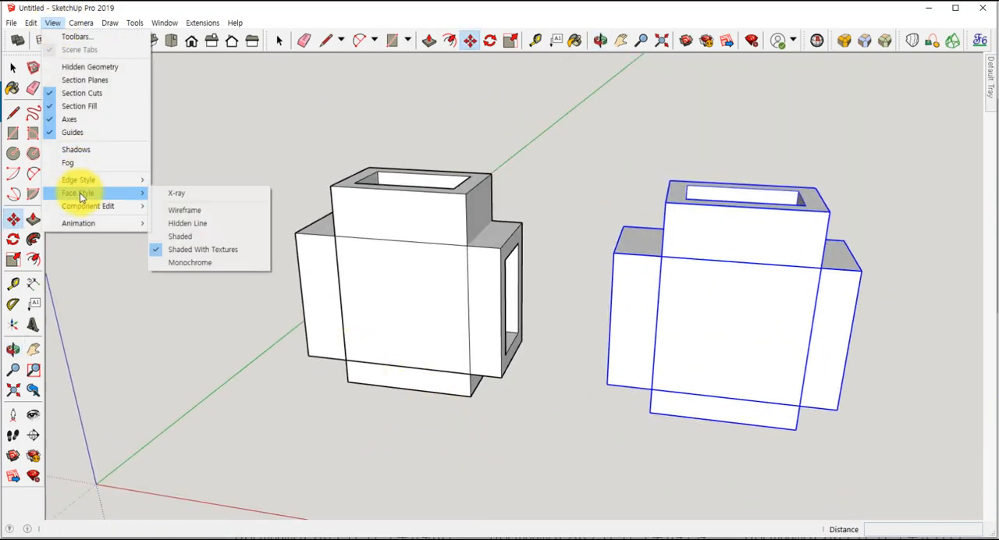
click(171, 192)
- Examine from several angles how the inner cavities of the crossing hollow boxes overlap in both pairs
key(o)
middle_drag(581, 308, 504, 355)
middle_drag(484, 165, 534, 26)
middle_drag(448, 288, 392, 268)
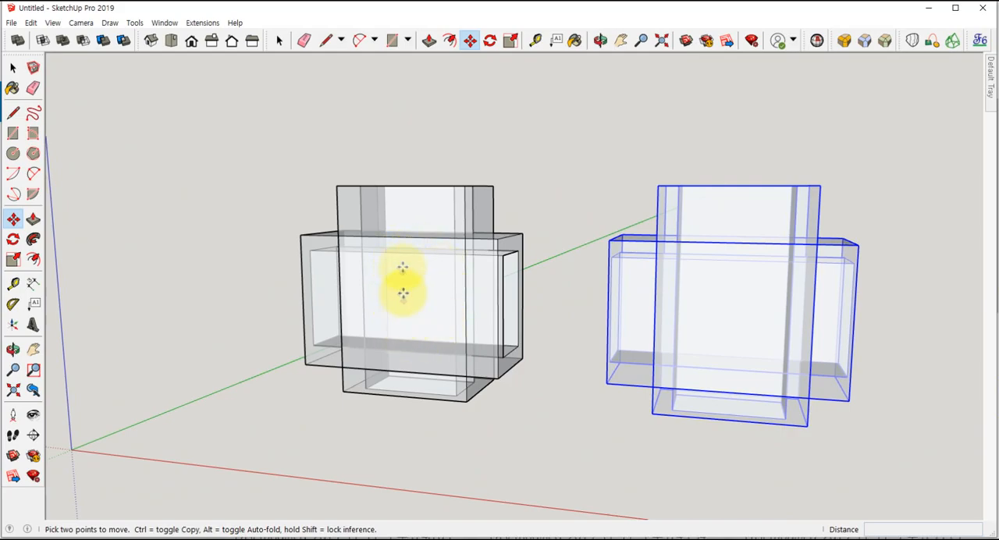
middle_drag(424, 333, 562, 330)
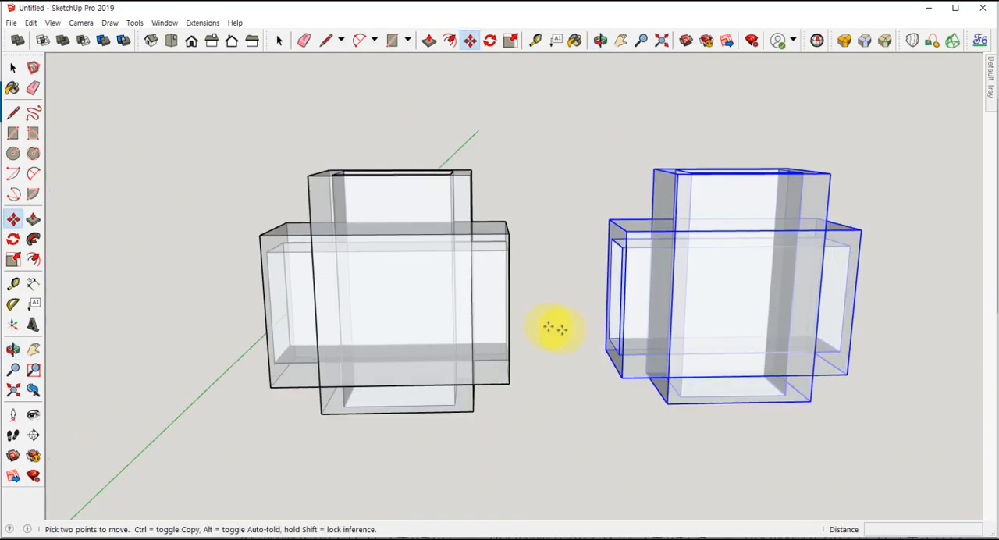
scroll(496, 321, up, 3)
middle_drag(496, 321, 404, 334)
scroll(335, 262, down, 3)
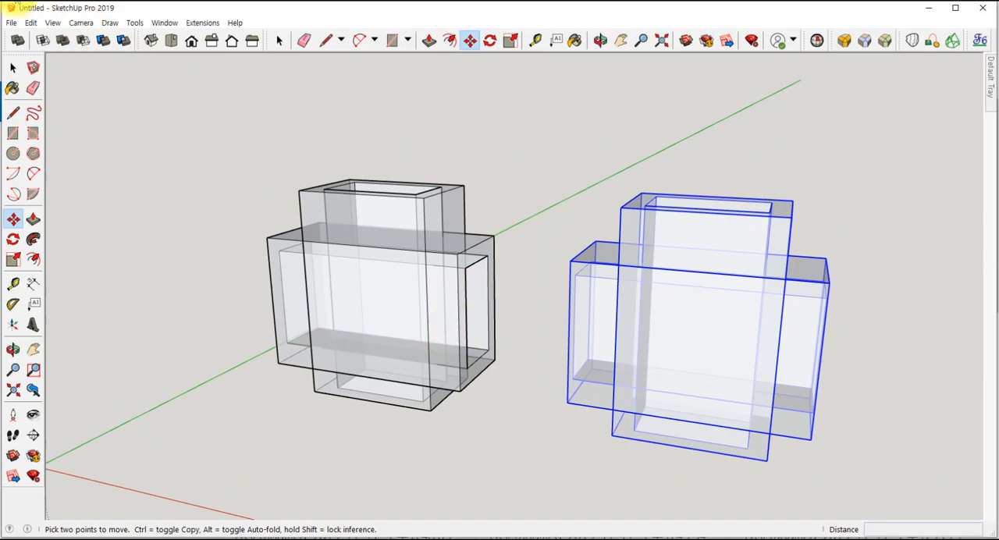
- Try Outer Shell on the selected duplicate pair of boxes, and undo it
click(17, 40)
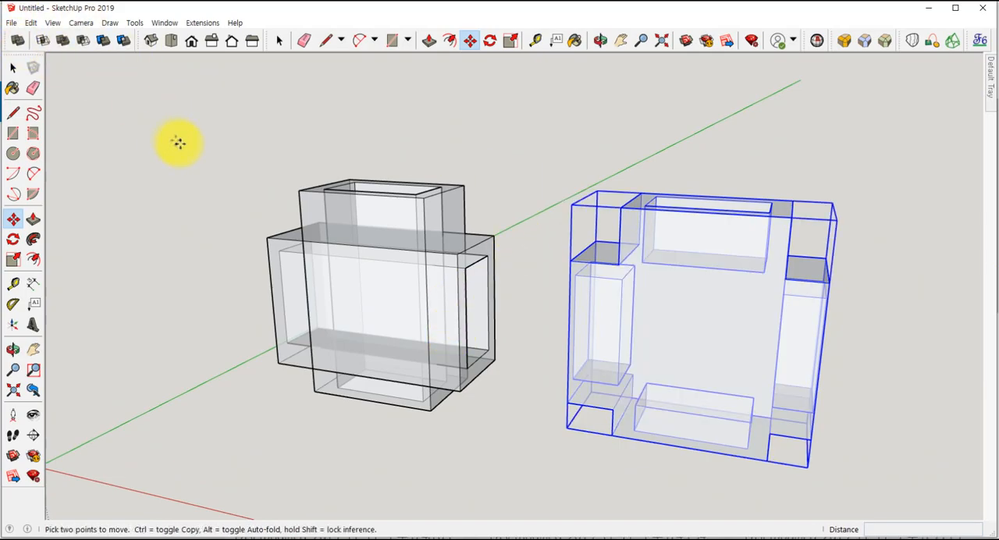
key(space)
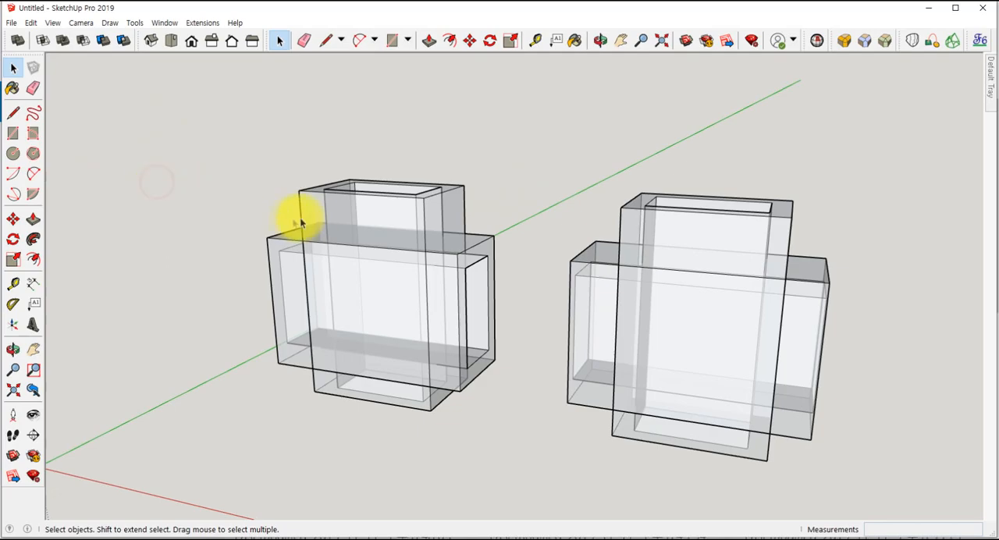
- Combine the original upright and lying hollow boxes with Outer Shell, and clear the selection
click(17, 40)
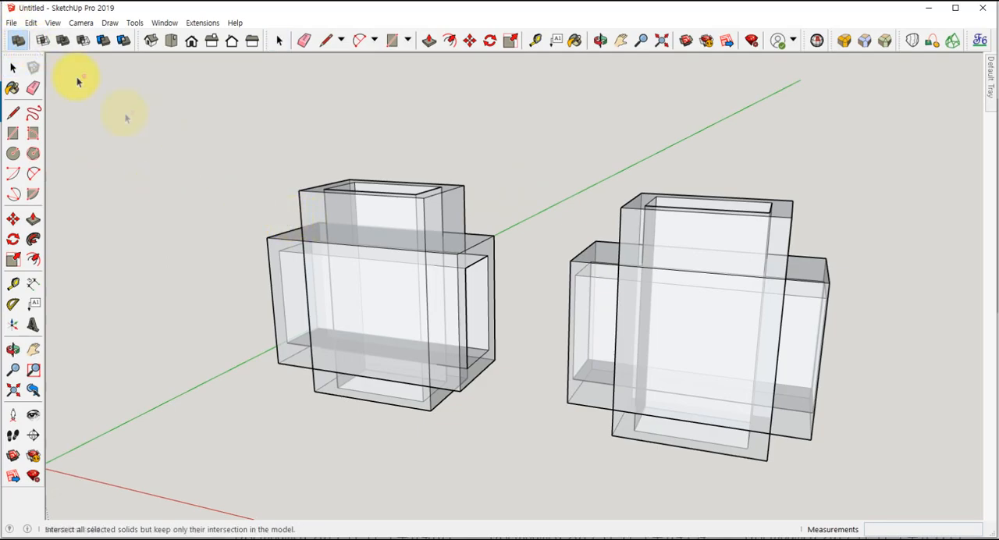
click(308, 208)
click(286, 258)
middle_drag(285, 260, 258, 351)
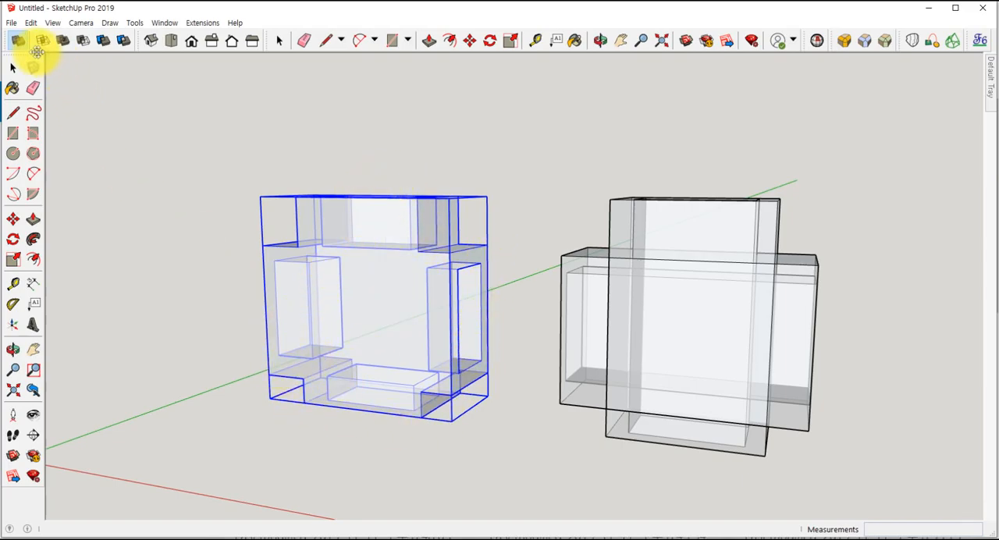
key(space)
click(124, 99)
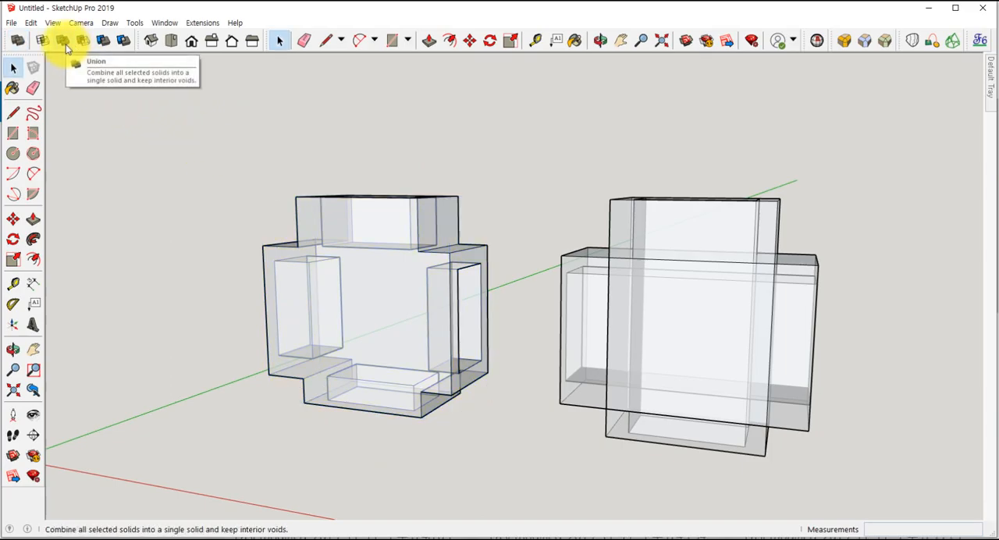
- Combine the duplicate upright and lying hollow boxes into one solid with Union
click(64, 42)
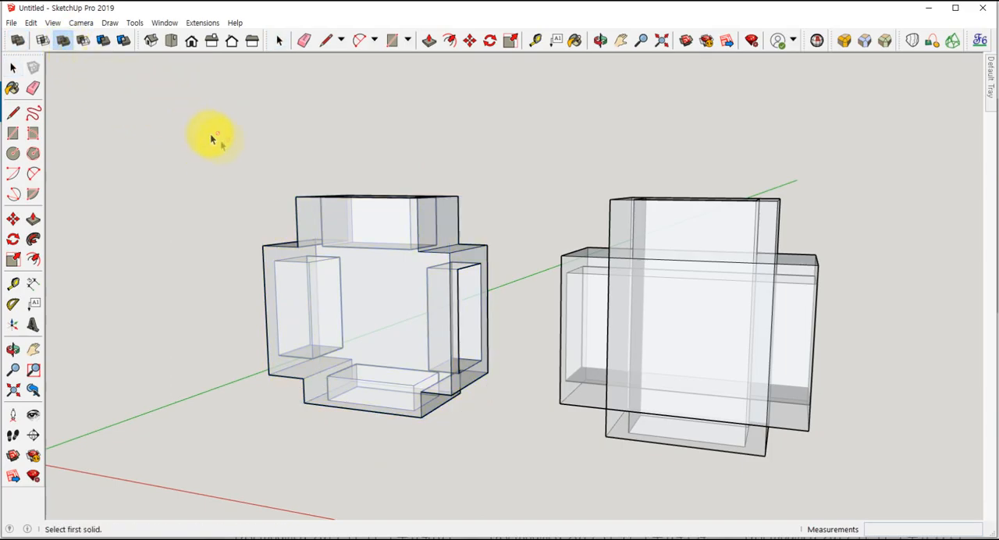
click(628, 237)
click(601, 265)
- Compare the interior voids of the Union solid with those of the Outer Shell solid
middle_drag(712, 375, 676, 350)
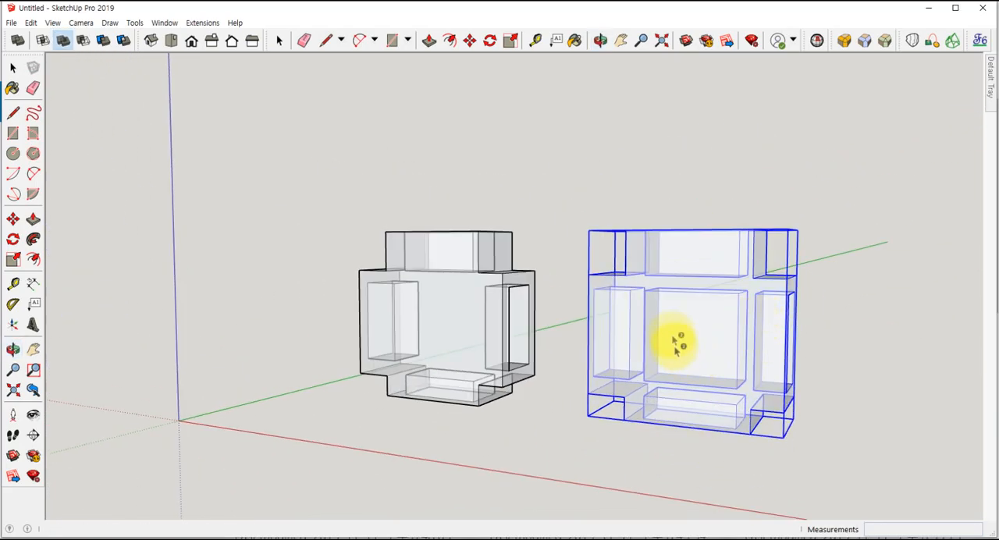
scroll(726, 336, down, 3)
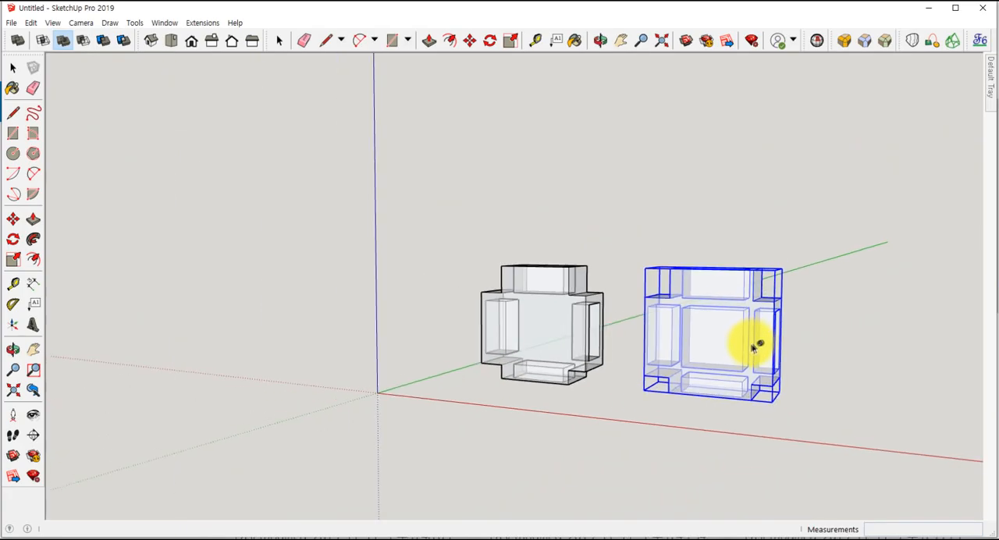
scroll(719, 352, up, 2)
scroll(715, 359, up, 2)
middle_drag(705, 360, 618, 374)
shift+click(278, 251)
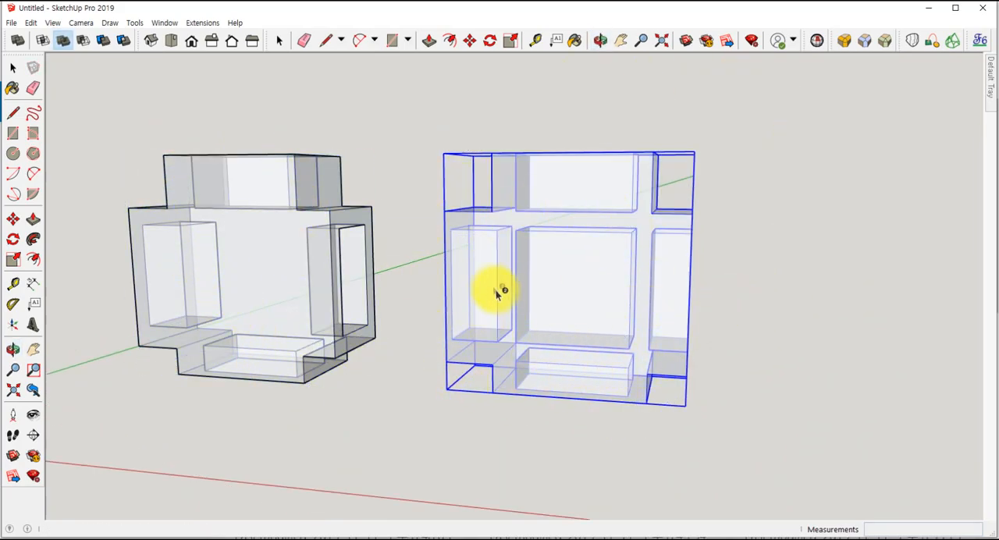
click(271, 103)
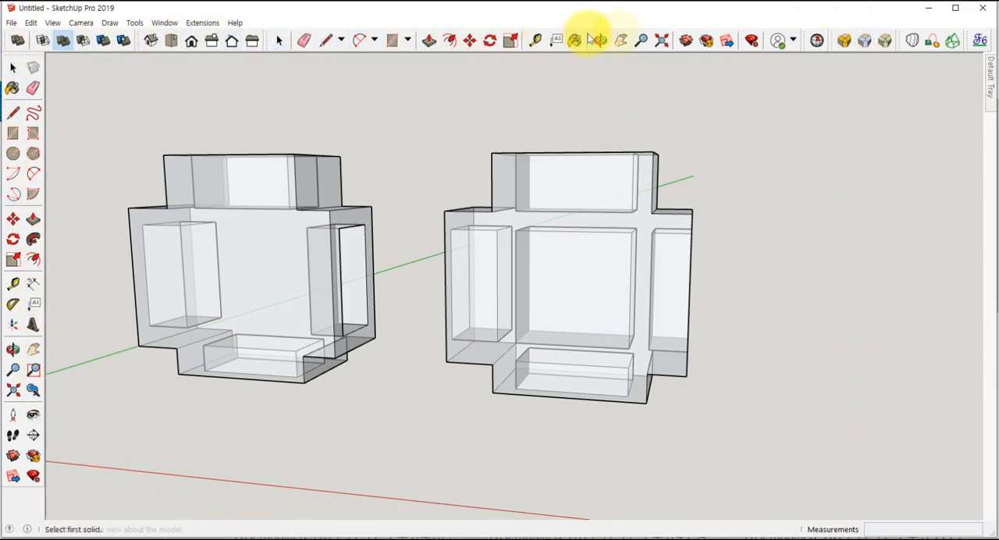
click(844, 40)
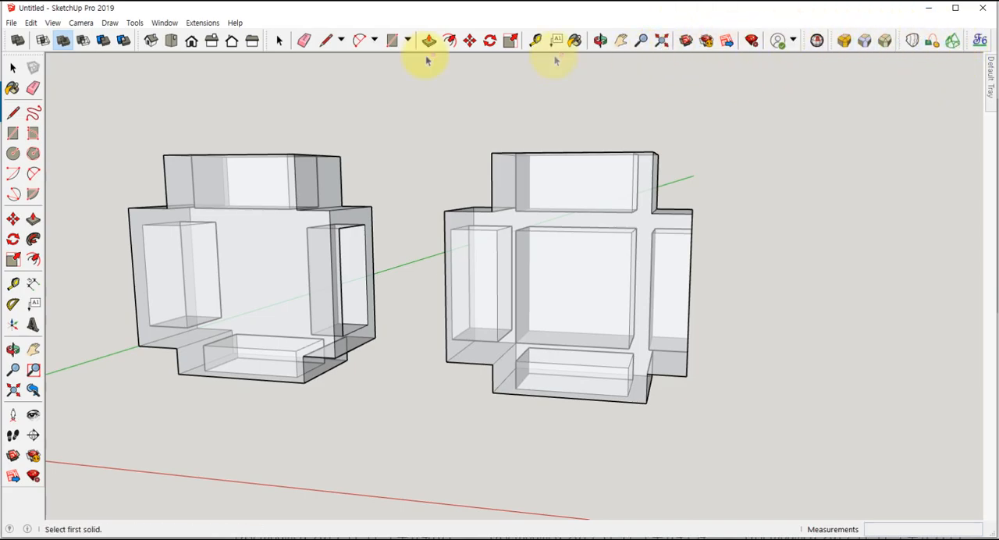
- Search the Extension Warehouse for "curve", look over the listed extensions and close the window
click(164, 24)
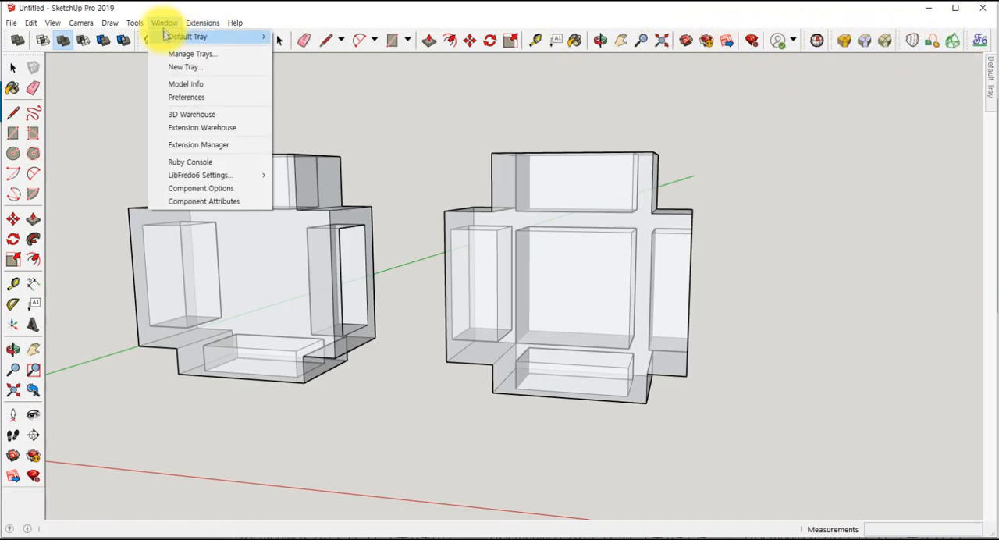
click(179, 130)
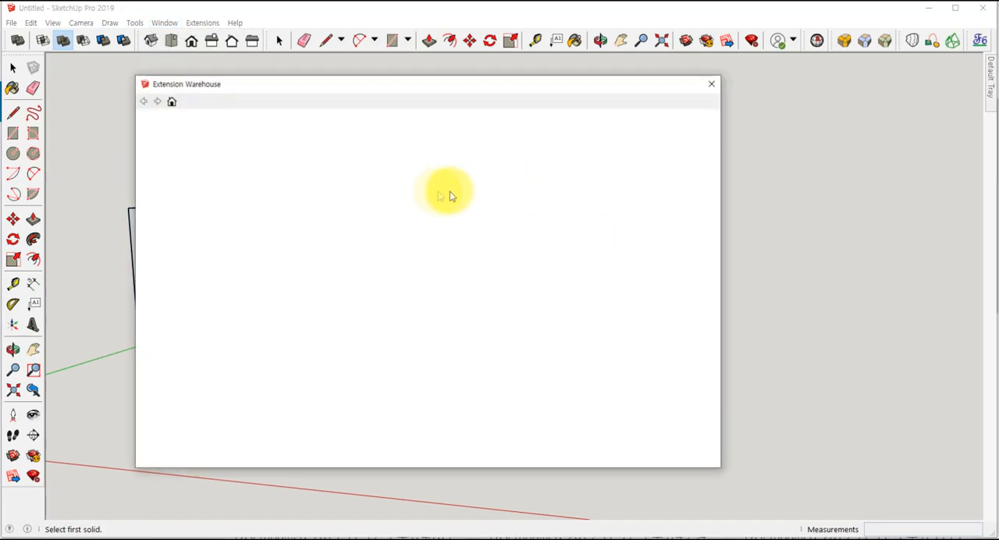
click(277, 123)
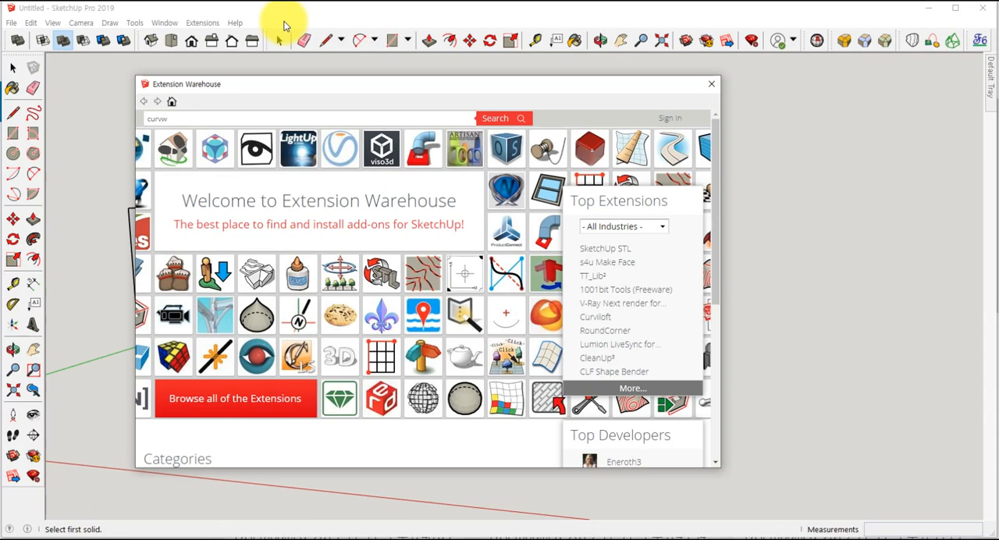
text(e)
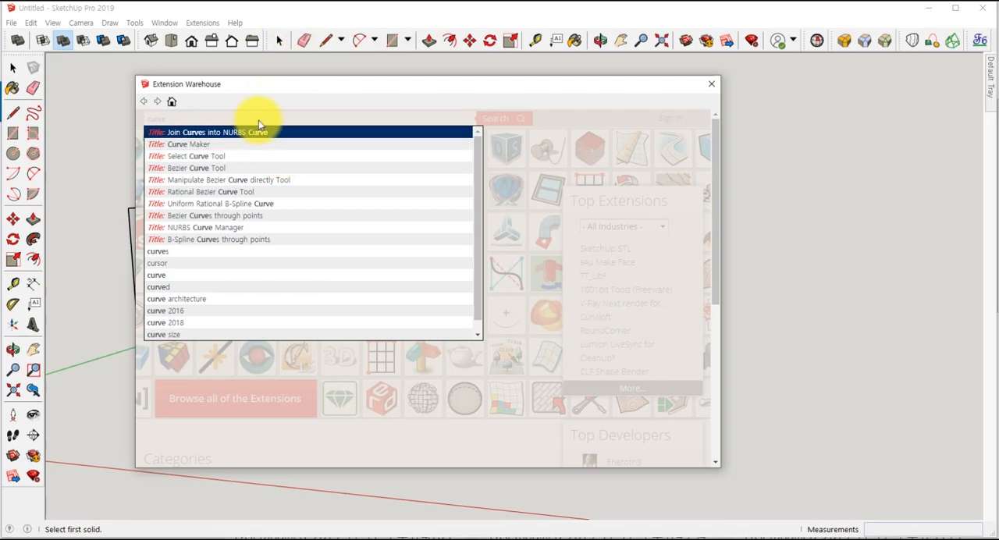
key(Return)
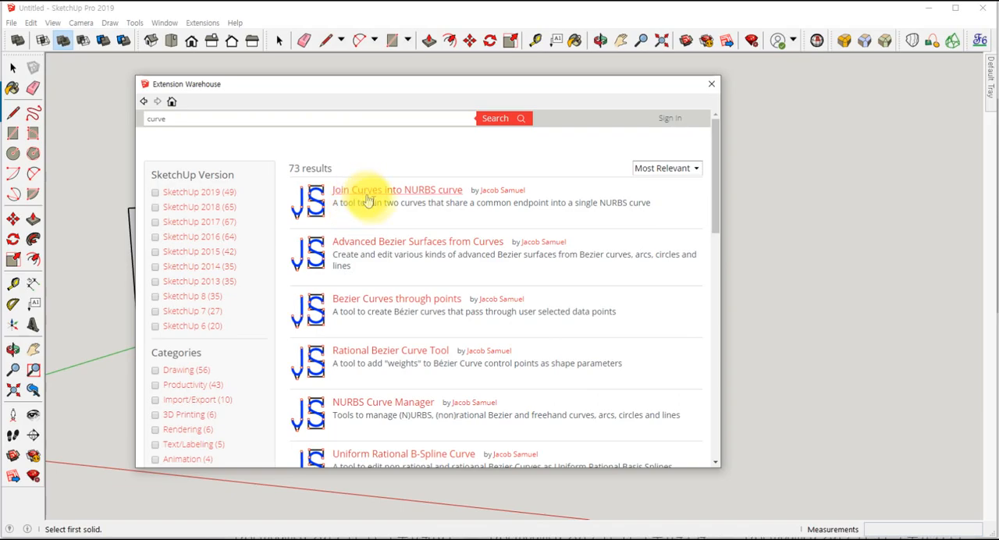
click(711, 86)
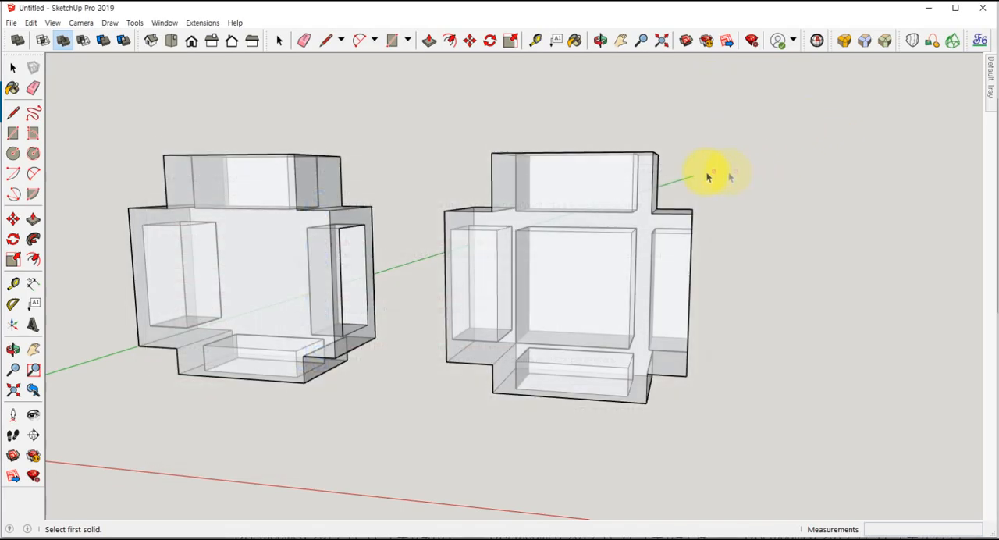